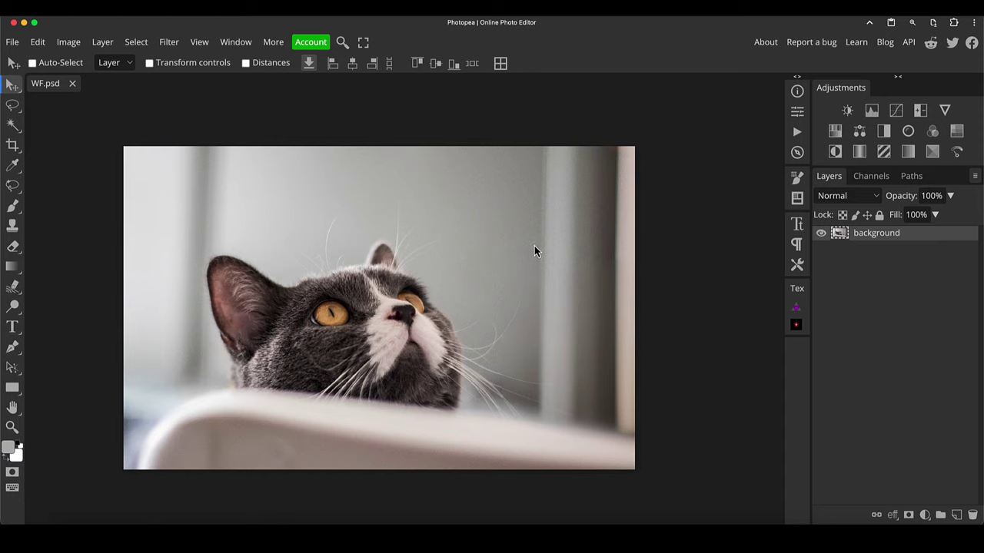
Select the Type Tool and keep the horizontal type option from its flyout.
{"action": "key", "text": "t"}
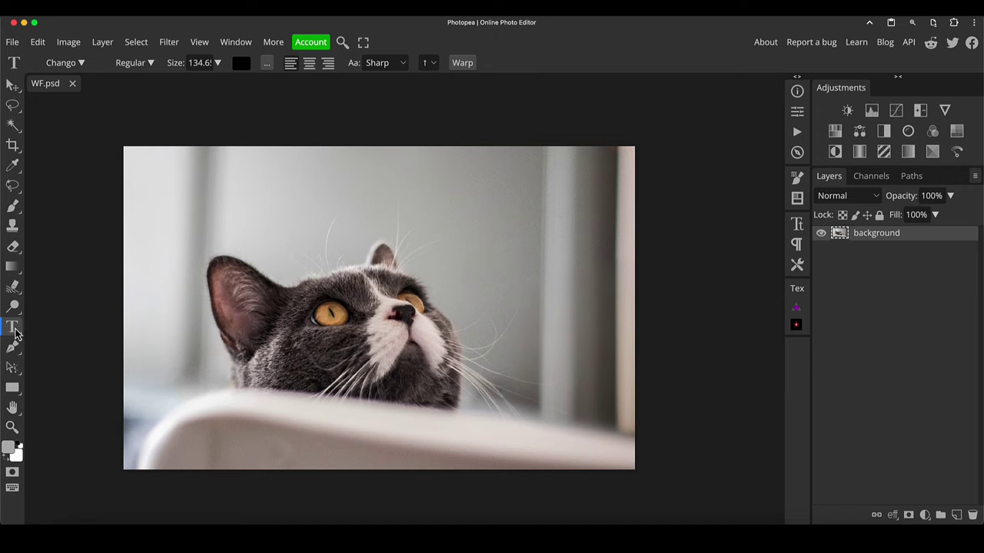
{"action": "right_click", "coordinate": [15, 332]}
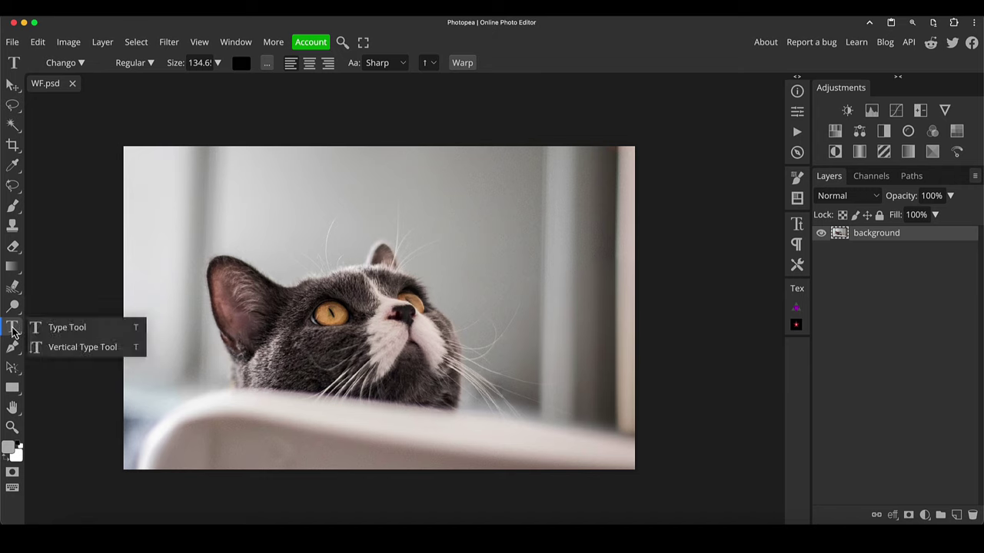
{"action": "left_click", "coordinate": [13, 330]}
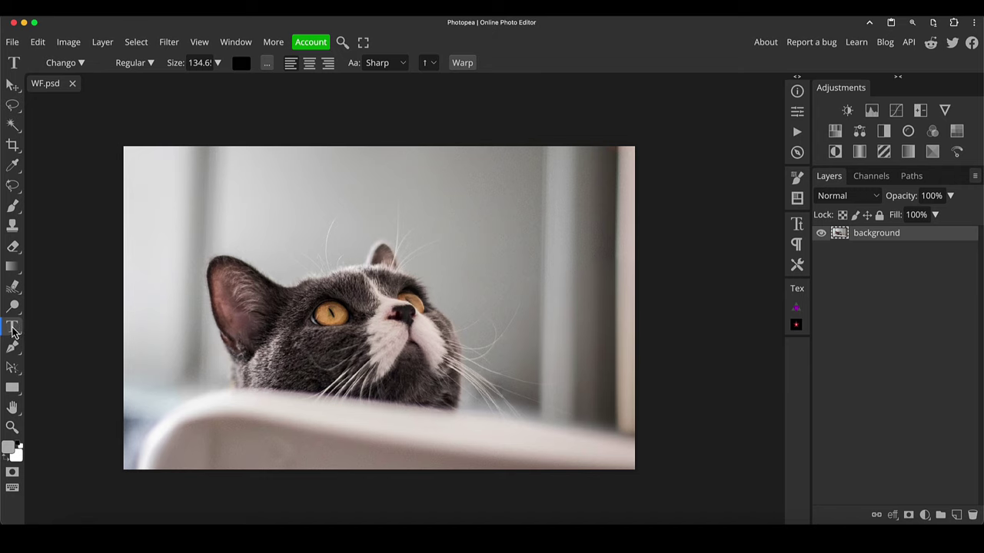
Type 'PURRFECT' as a new text layer and move it onto the cat photo.
{"action": "left_click", "coordinate": [346, 198]}
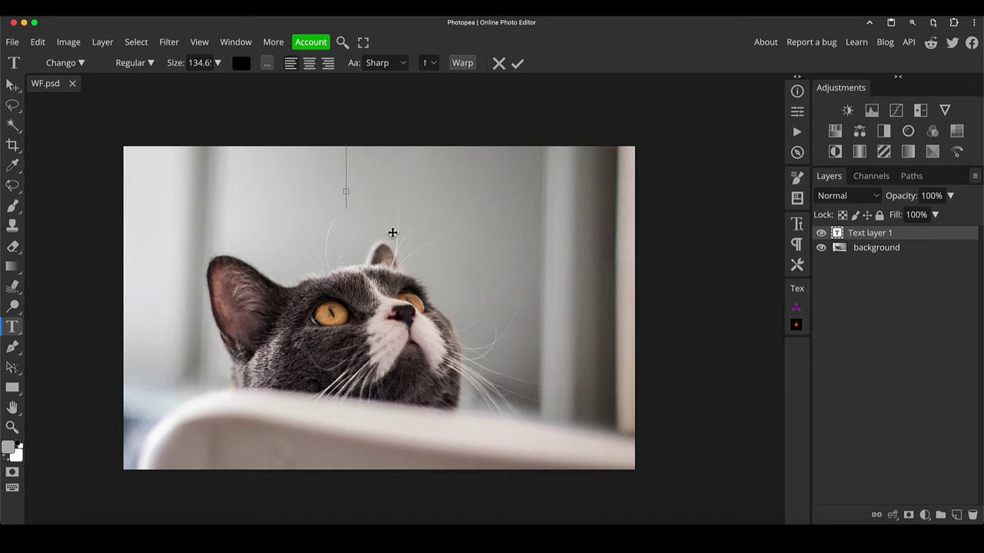
{"action": "type", "text": "PURR"}
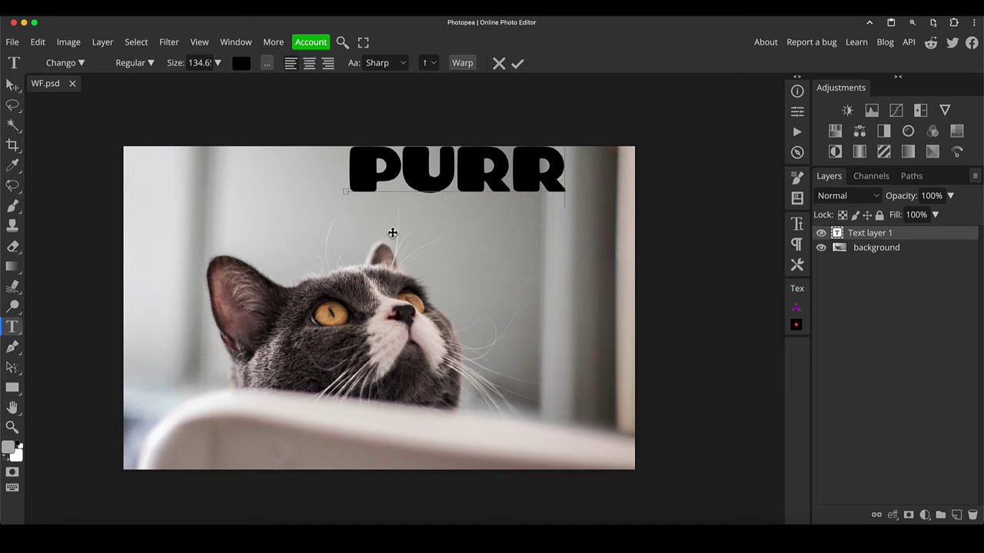
{"action": "type", "text": "FECT"}
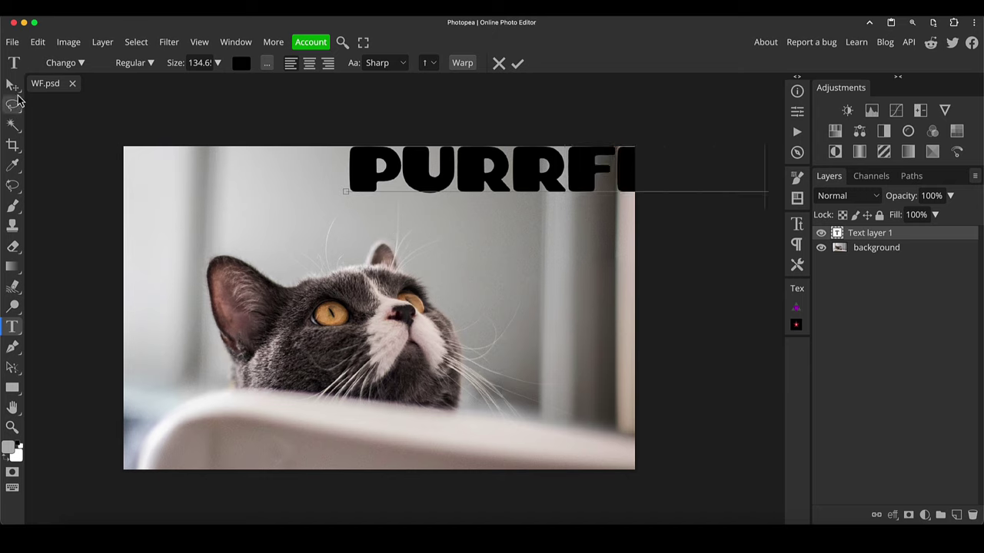
{"action": "left_click", "coordinate": [13, 85]}
{"action": "left_click_drag", "start_coordinate": [419, 184], "coordinate": [229, 238]}
Scale the PURRFECT text to about 110.52% and nudge it up slightly.
{"action": "key", "text": "ctrl+alt+t"}
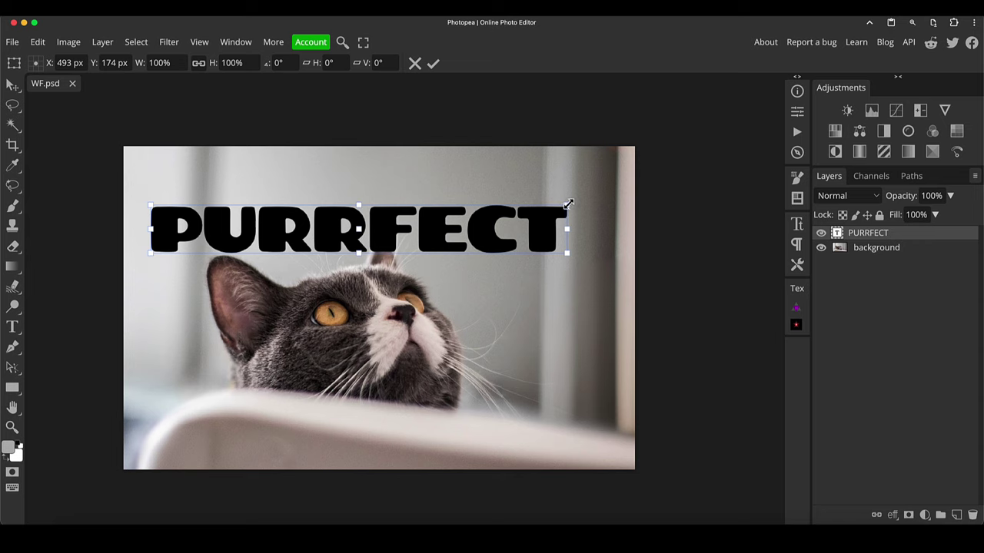
{"action": "left_click_drag", "start_coordinate": [568, 205], "coordinate": [610, 200]}
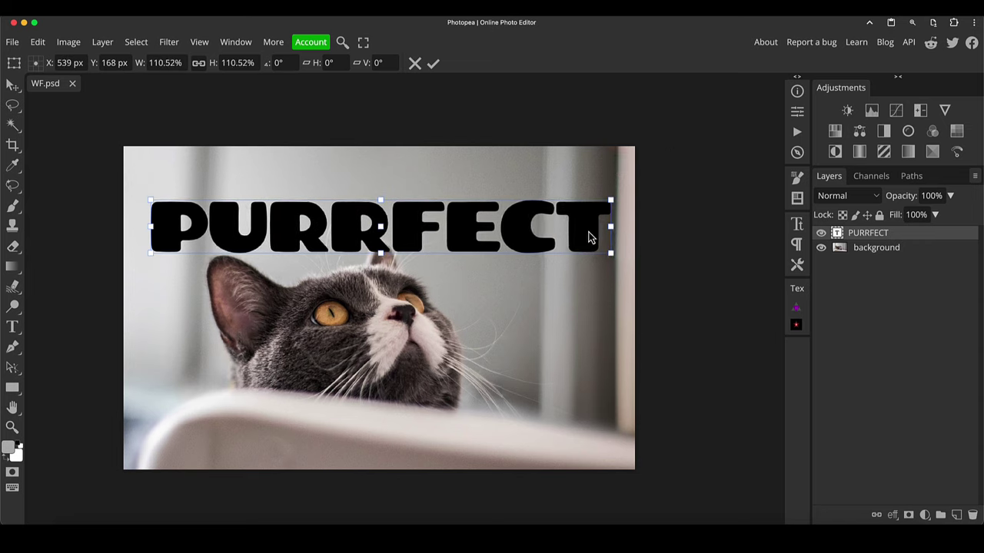
{"action": "key", "text": "Return"}
{"action": "left_click_drag", "start_coordinate": [518, 238], "coordinate": [515, 213]}
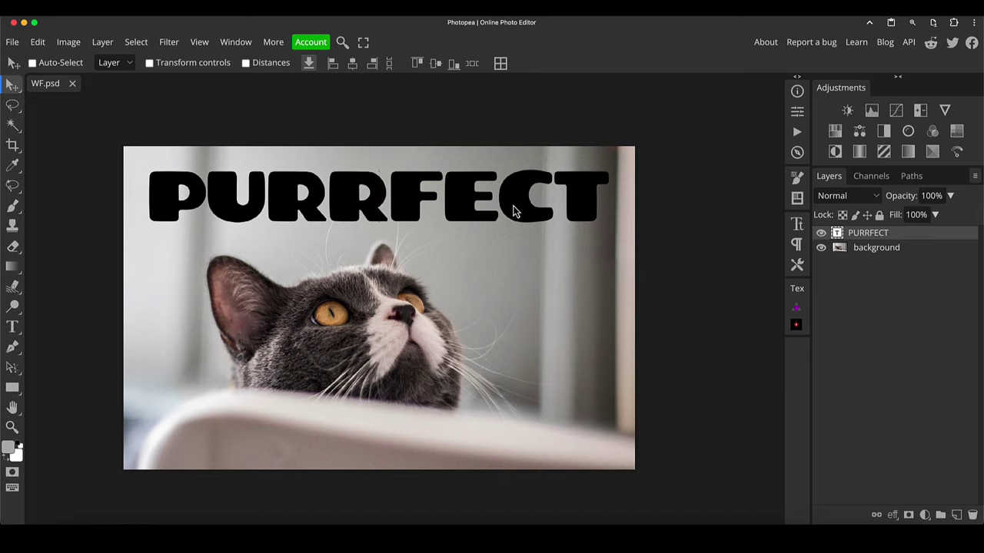
Show the Character panel and check the font list, keeping Chango Regular.
{"action": "left_click", "coordinate": [800, 228]}
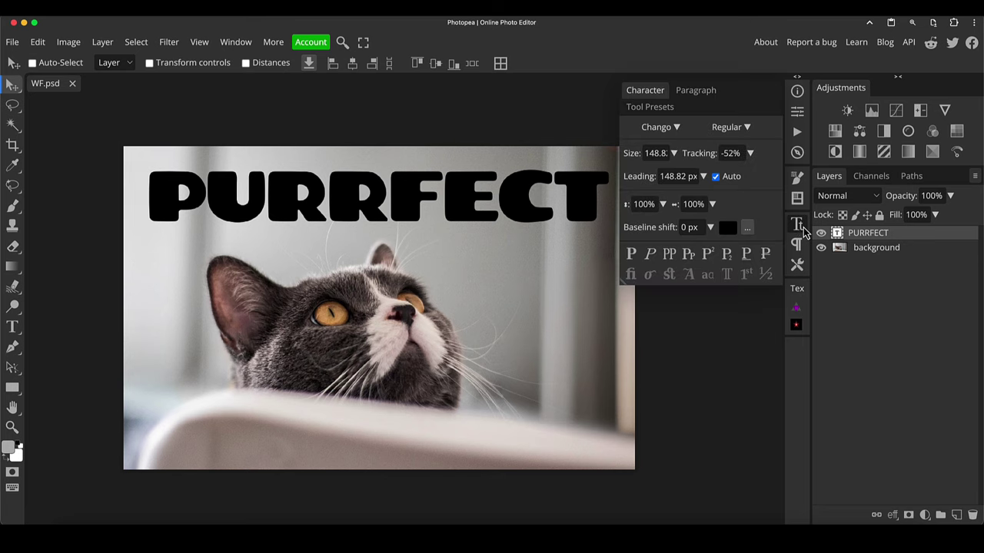
{"action": "left_click", "coordinate": [677, 128]}
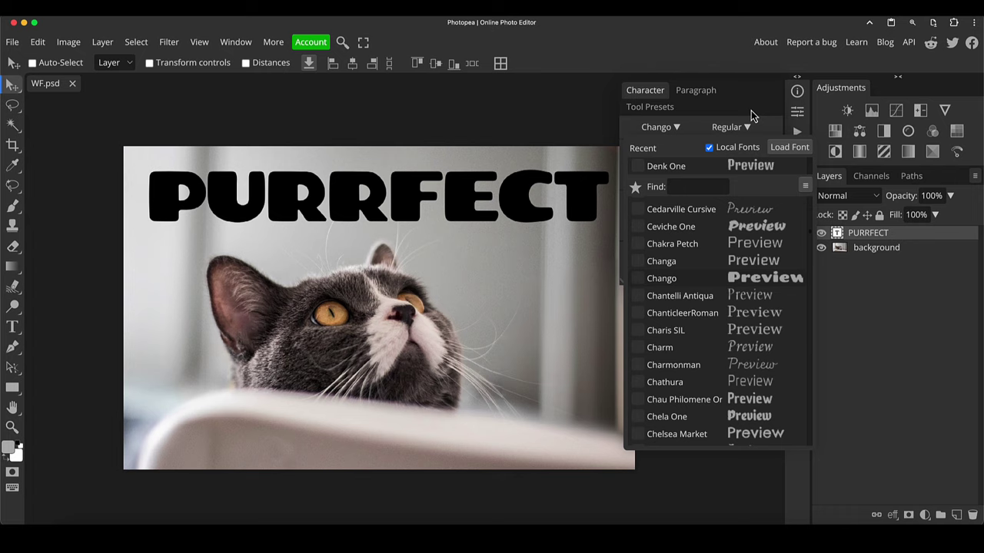
{"action": "left_click", "coordinate": [702, 133]}
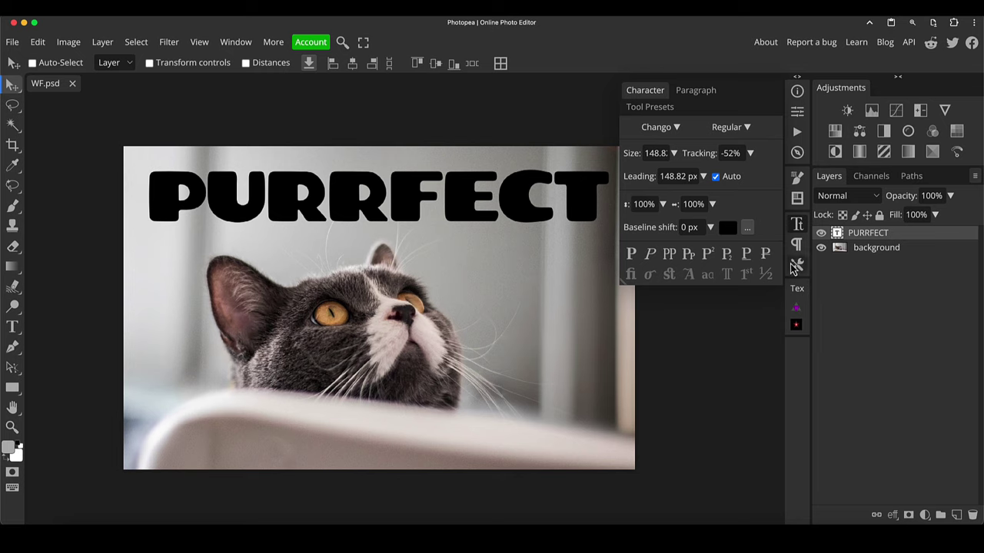
Eyedrop the text colour from several spots on the cat's eye.
{"action": "left_click", "coordinate": [730, 230]}
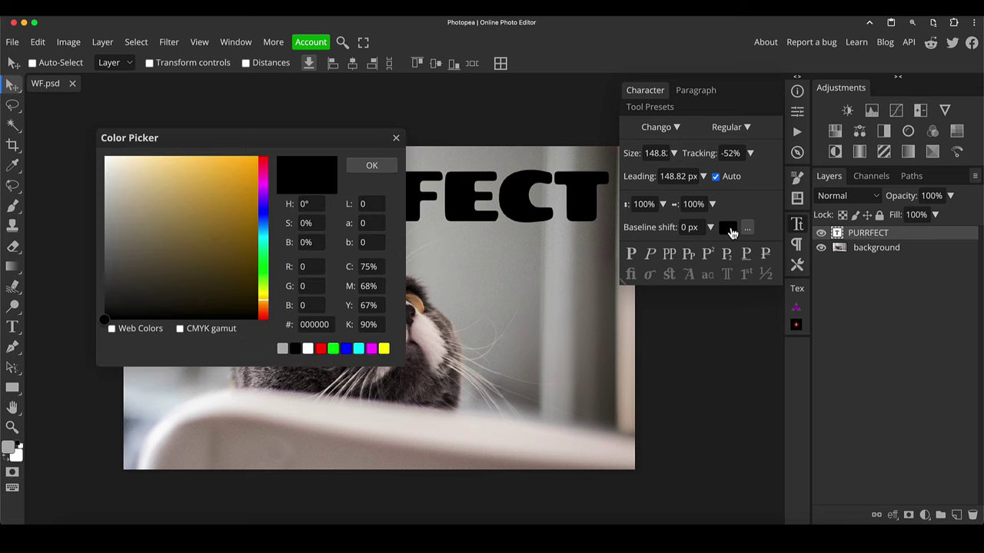
{"action": "left_click_drag", "start_coordinate": [206, 147], "coordinate": [323, 173]}
{"action": "left_click_drag", "start_coordinate": [381, 184], "coordinate": [648, 220]}
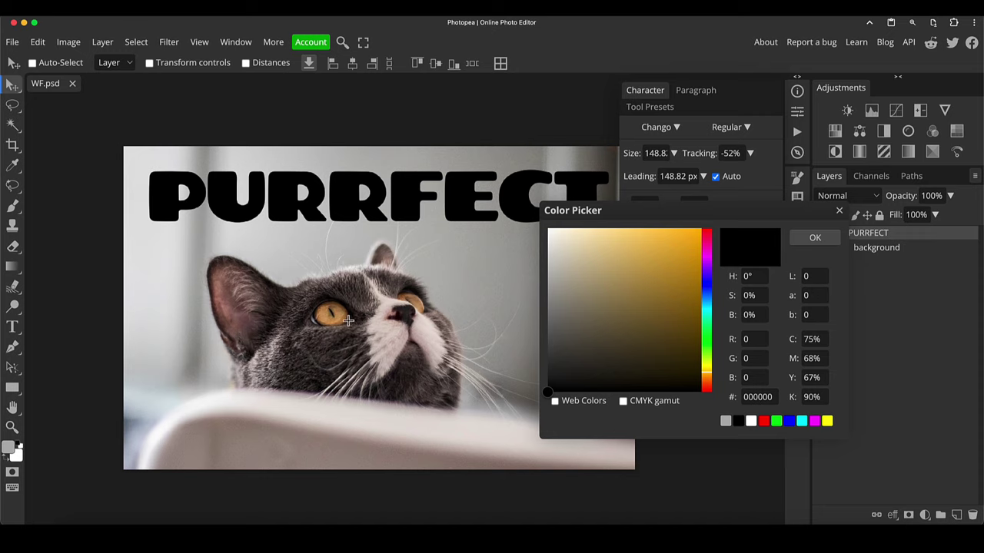
{"action": "left_click", "coordinate": [325, 317]}
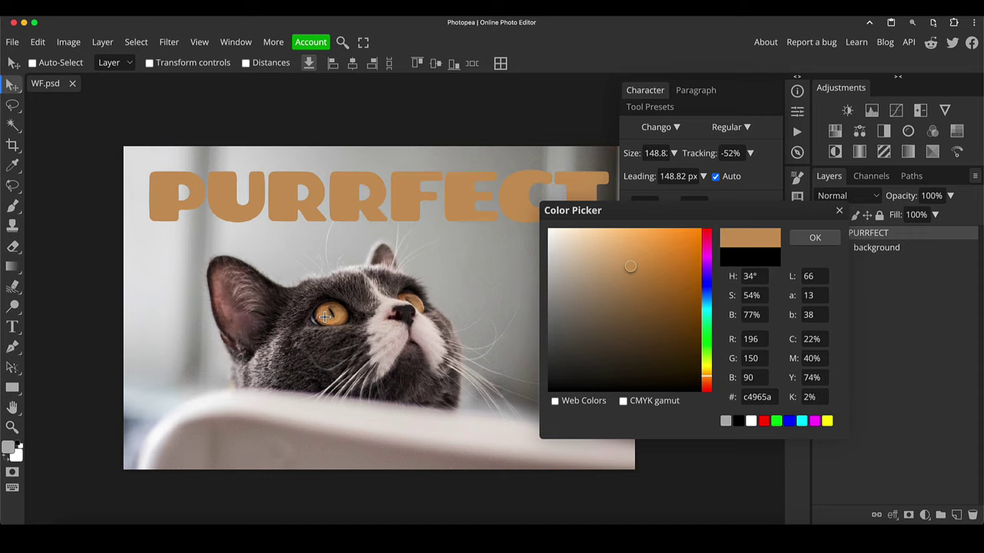
{"action": "left_click", "coordinate": [342, 315]}
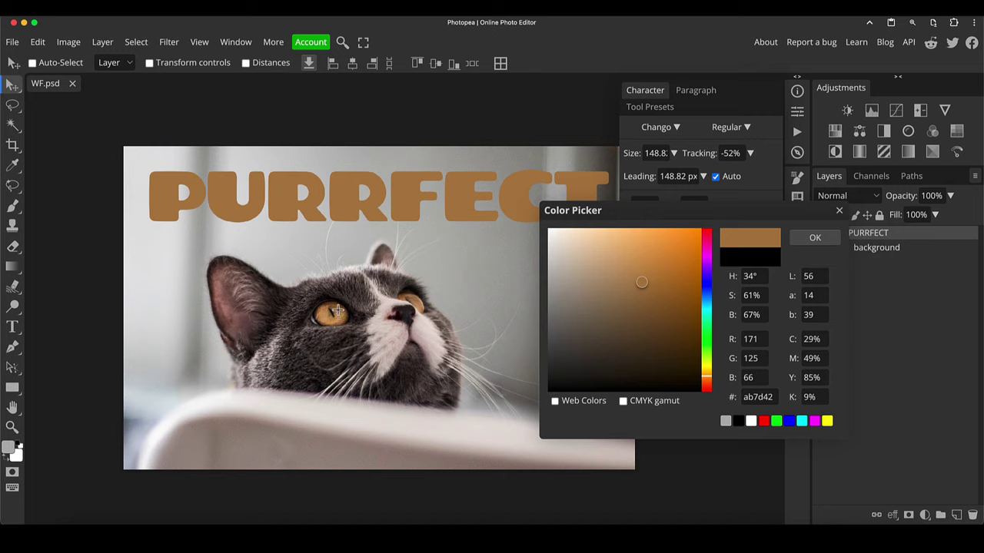
{"action": "left_click", "coordinate": [338, 311]}
{"action": "left_click", "coordinate": [337, 313]}
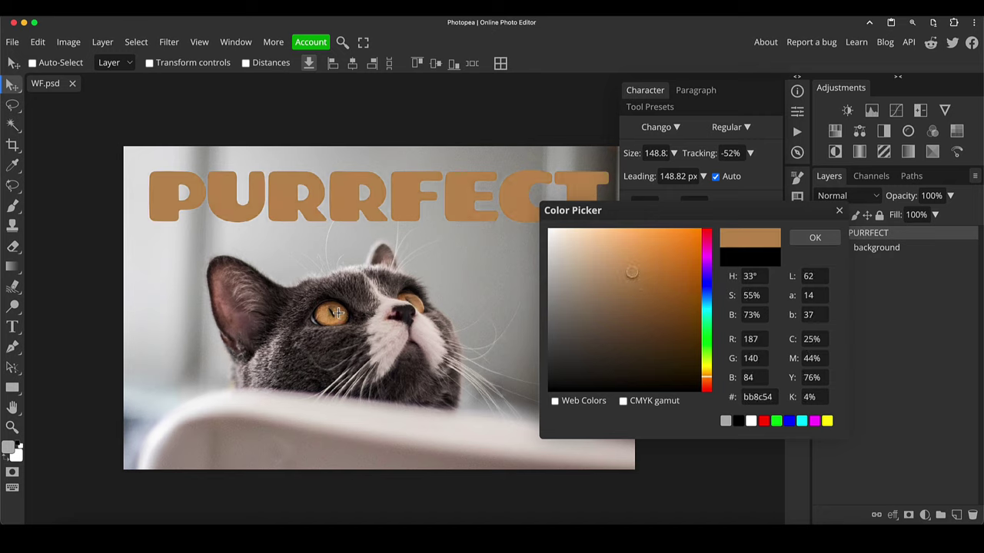
{"action": "left_click", "coordinate": [327, 316]}
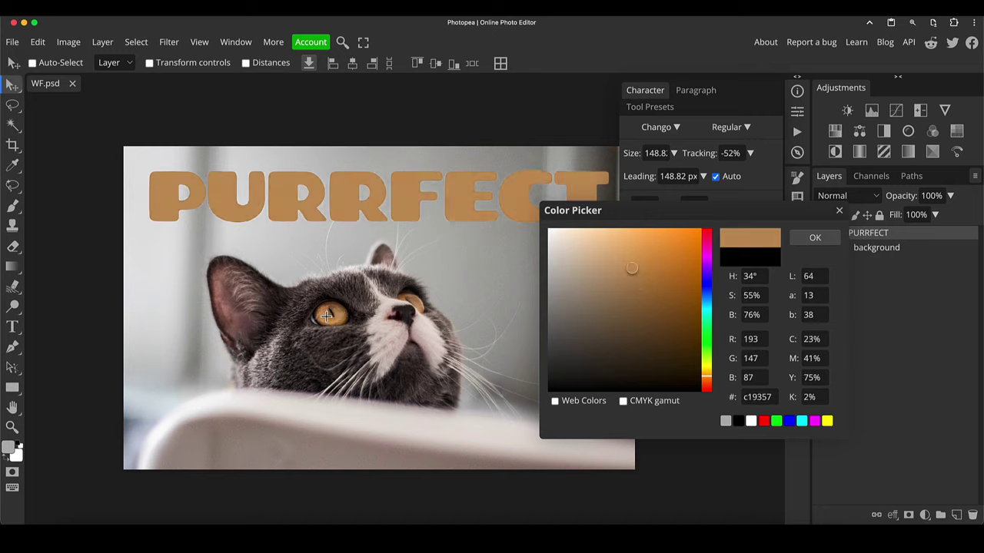
{"action": "left_click", "coordinate": [324, 310]}
{"action": "left_click", "coordinate": [325, 307]}
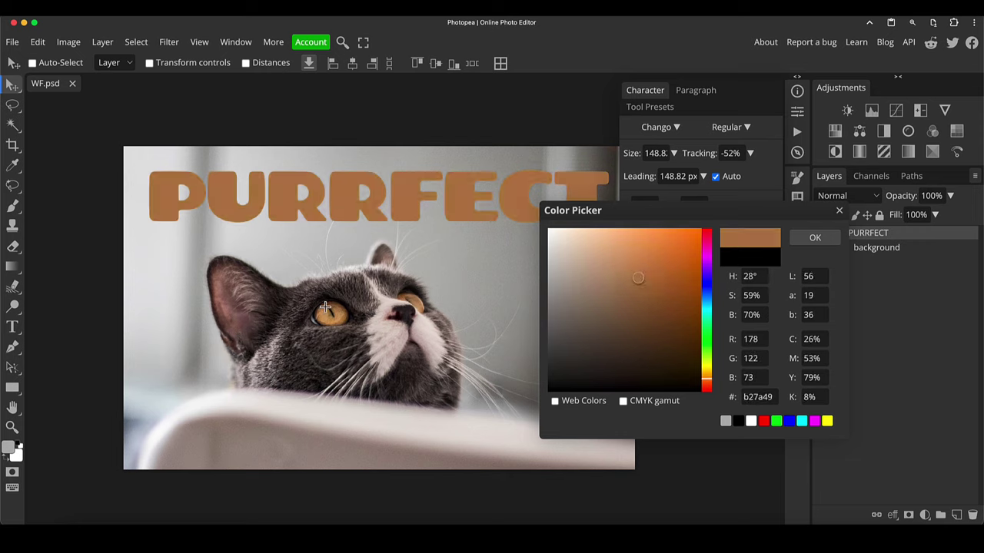
{"action": "left_click", "coordinate": [325, 313]}
{"action": "left_click", "coordinate": [340, 315]}
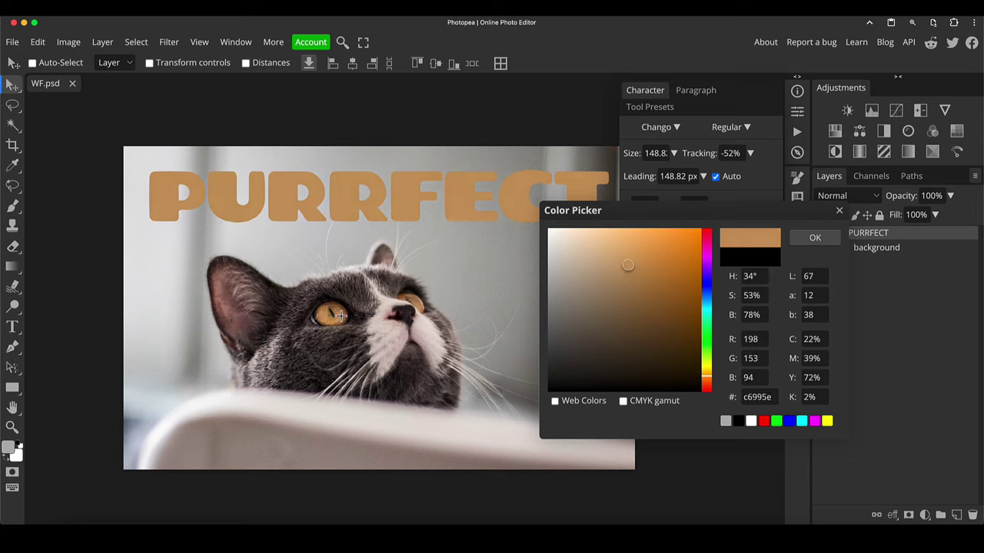
Shift the hue to 40° and boost saturation to amber d79920, then confirm.
{"action": "left_click_drag", "start_coordinate": [706, 380], "coordinate": [708, 379]}
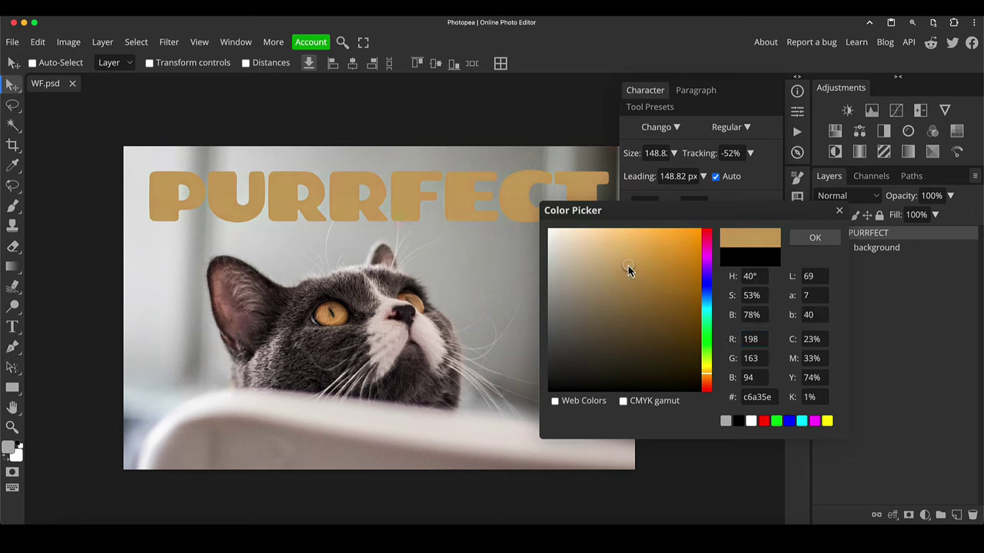
{"action": "mouse_move", "coordinate": [631, 269]}
{"action": "left_mouse_down"}
{"action": "mouse_move", "coordinate": [683, 272]}
{"action": "mouse_move", "coordinate": [669, 256]}
{"action": "mouse_move", "coordinate": [679, 261]}
{"action": "left_mouse_up"}
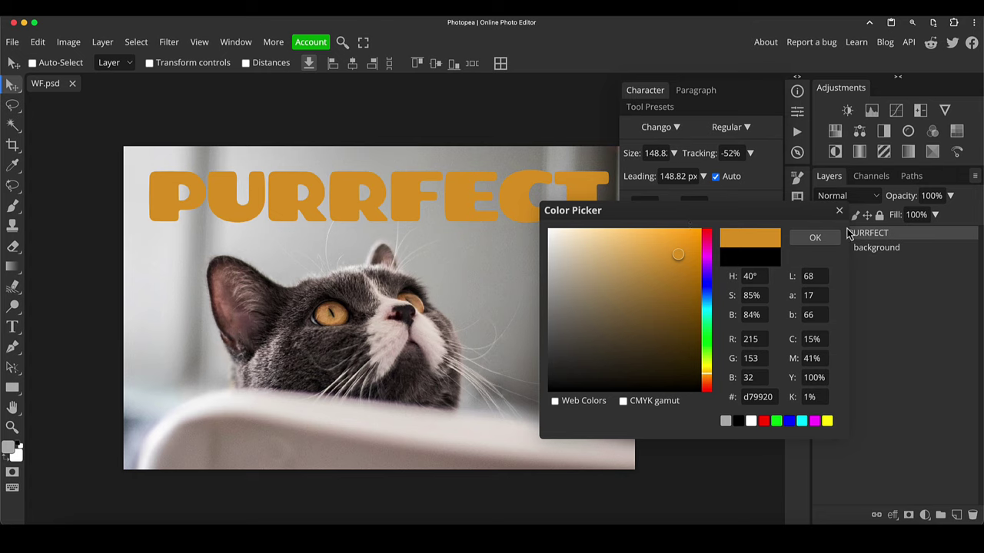
{"action": "left_click", "coordinate": [816, 238]}
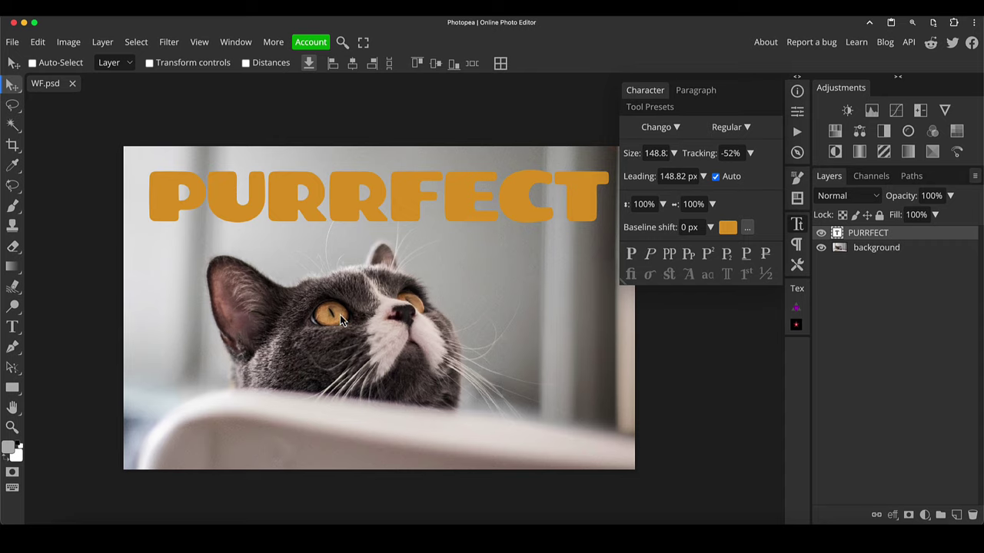
Hide PURRFECT, duplicate the background photo layer and name the copy 'cat head'.
{"action": "left_click", "coordinate": [821, 233]}
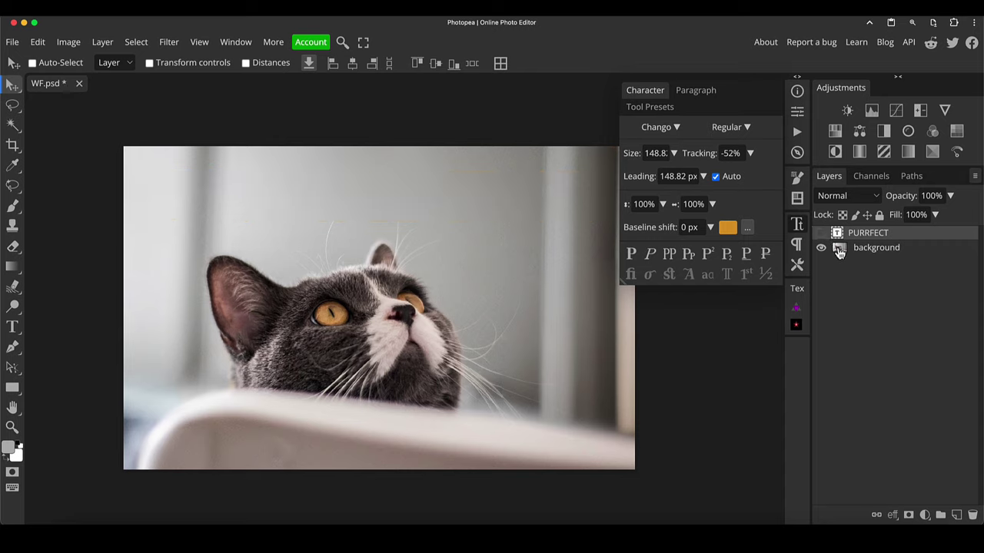
{"action": "left_click", "coordinate": [840, 251]}
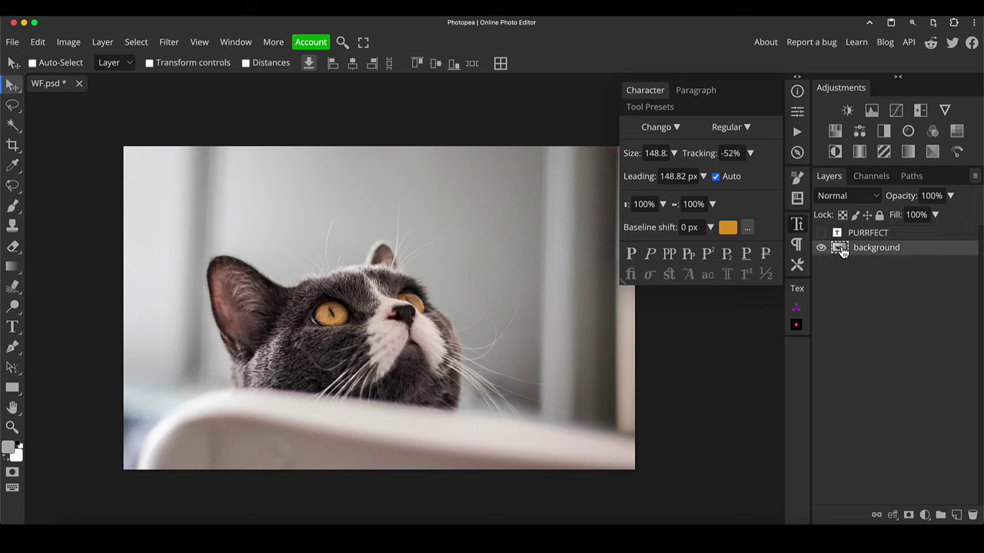
{"action": "key", "text": "super+j"}
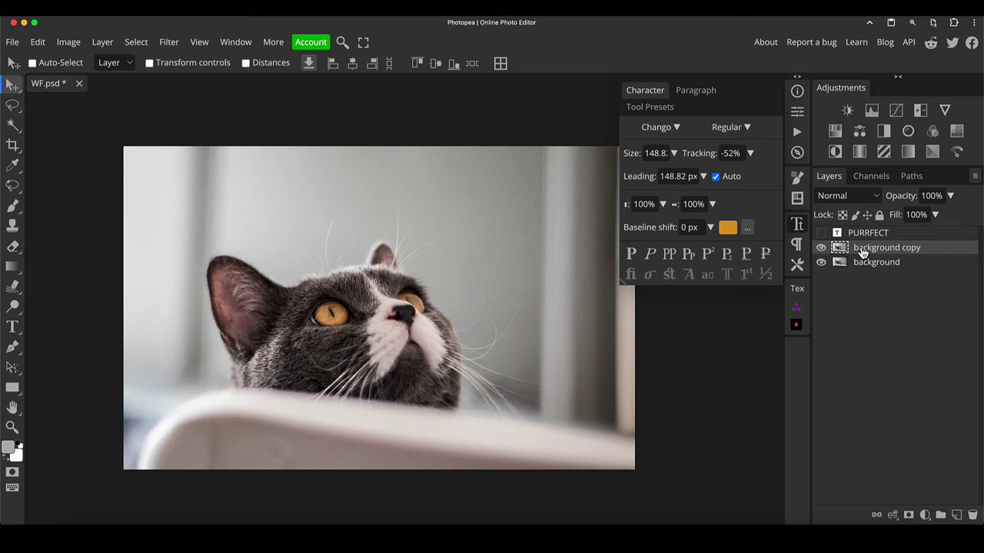
{"action": "double_click", "coordinate": [862, 250]}
{"action": "type", "text": "ca"}
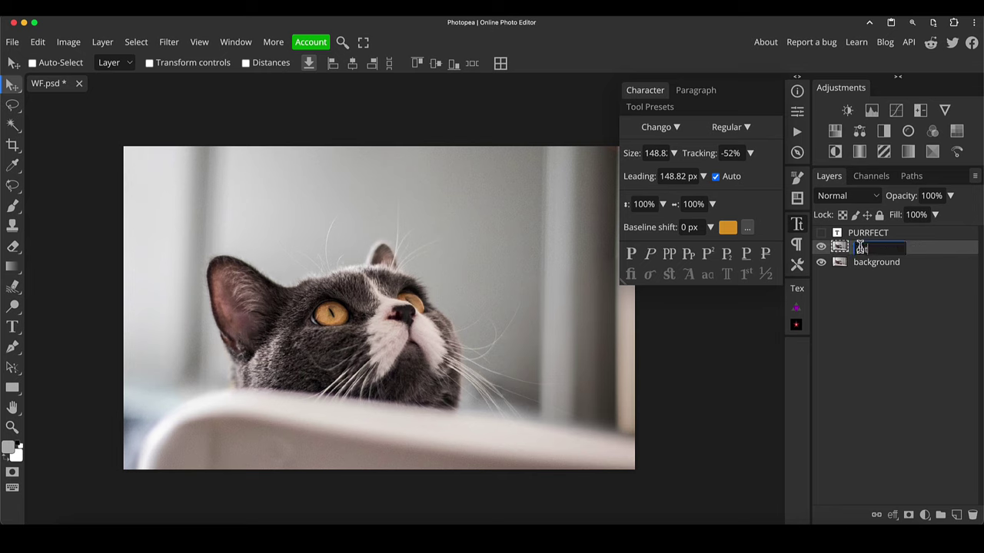
{"action": "type", "text": "t head"}
{"action": "key", "text": "Return"}
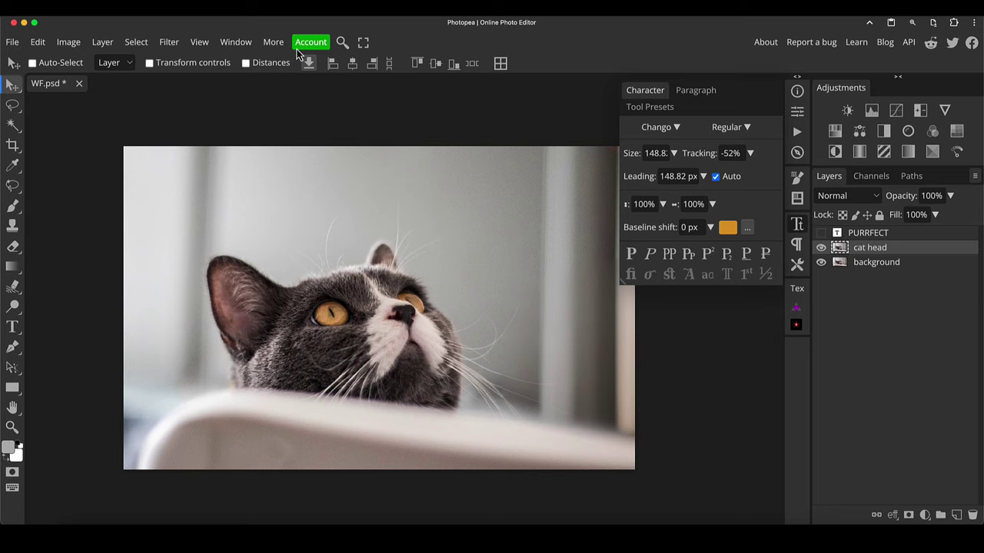
Select the cat with Magic Wand's Select Subject and add it as a layer mask.
{"action": "key", "text": "w"}
{"action": "right_click", "coordinate": [13, 125]}
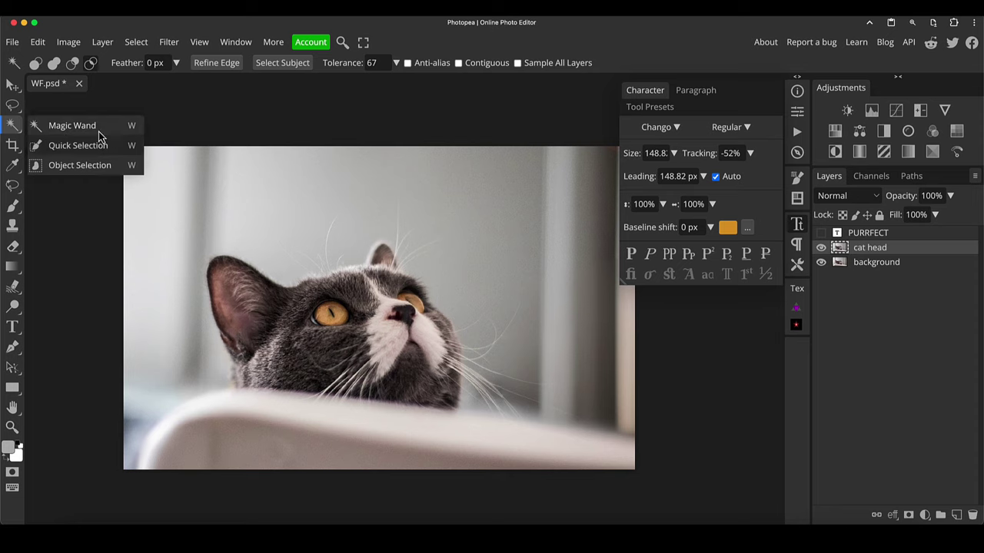
{"action": "left_click", "coordinate": [257, 122]}
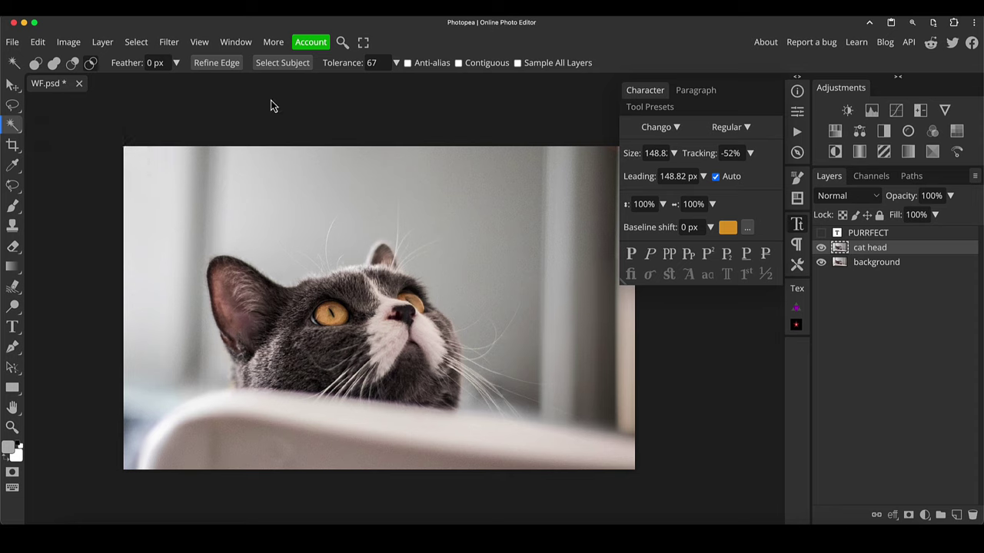
{"action": "left_click", "coordinate": [288, 66]}
{"action": "left_click", "coordinate": [909, 516]}
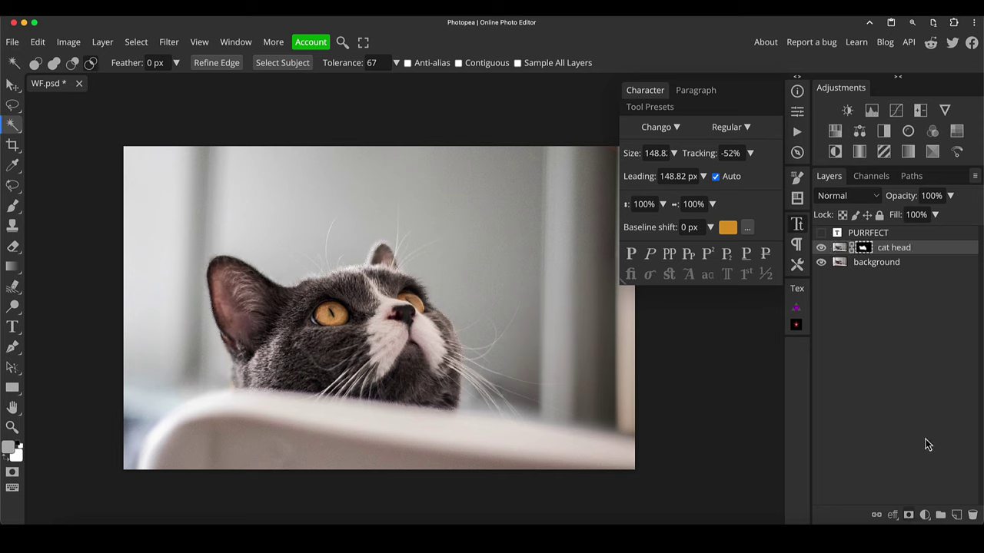
Toggle the background layer off and back on to check the cut-out.
{"action": "left_click", "coordinate": [842, 264]}
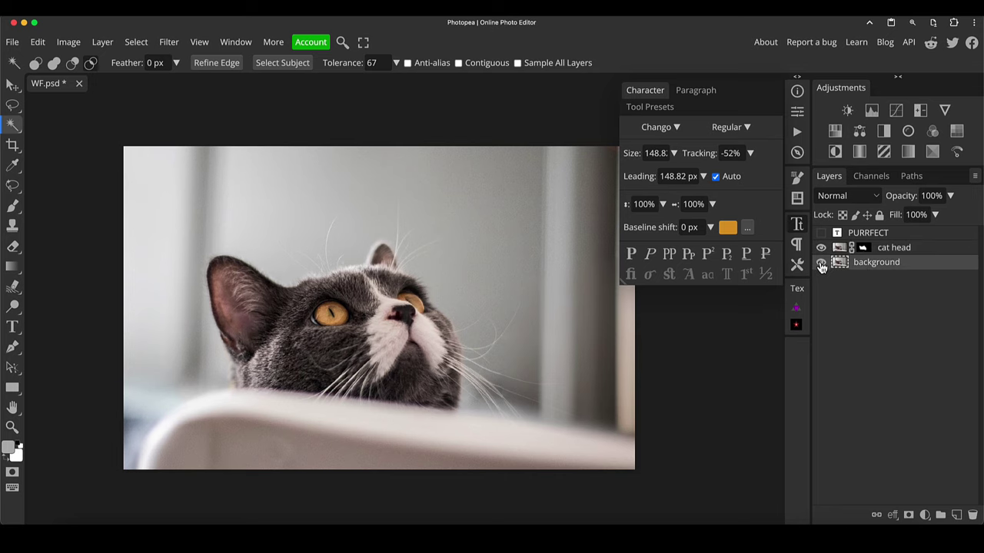
{"action": "left_click", "coordinate": [821, 263]}
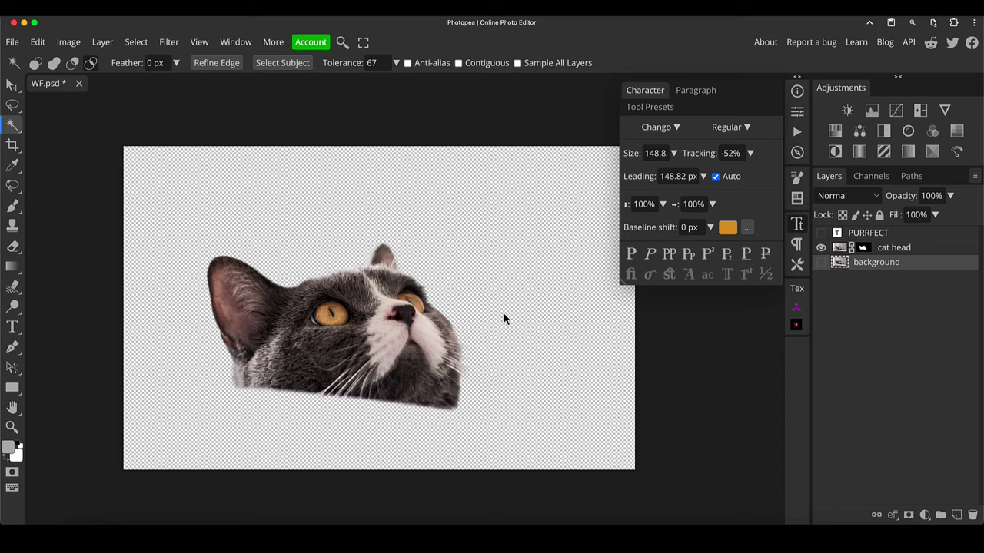
{"action": "left_click", "coordinate": [821, 263]}
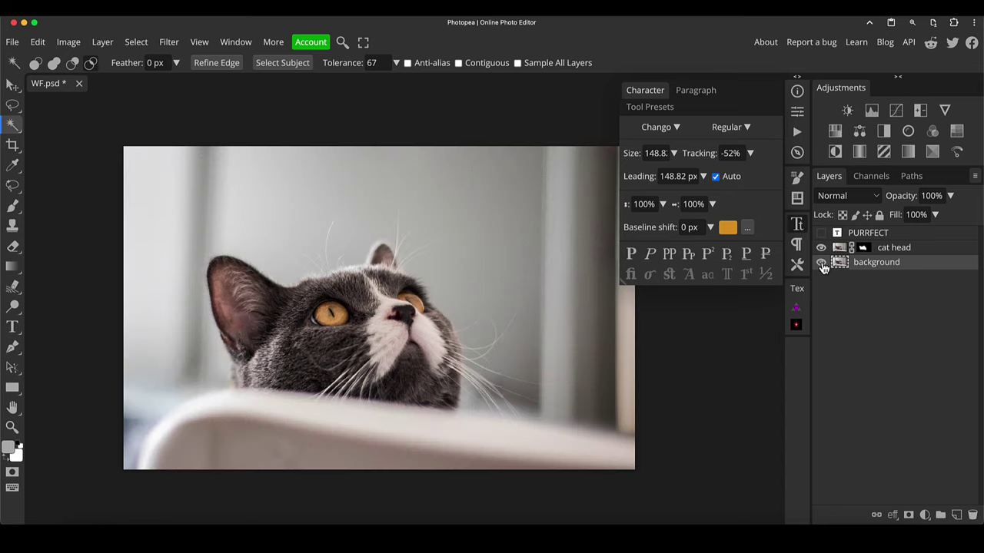
Show the PURRFECT layer and move it beneath the 'cat head' layer.
{"action": "left_click", "coordinate": [821, 233]}
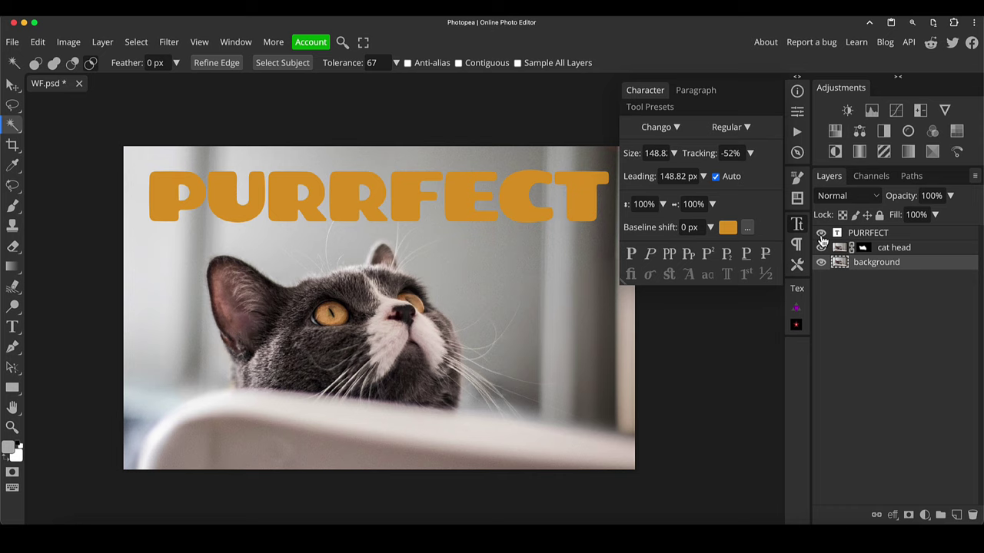
{"action": "left_click", "coordinate": [875, 235]}
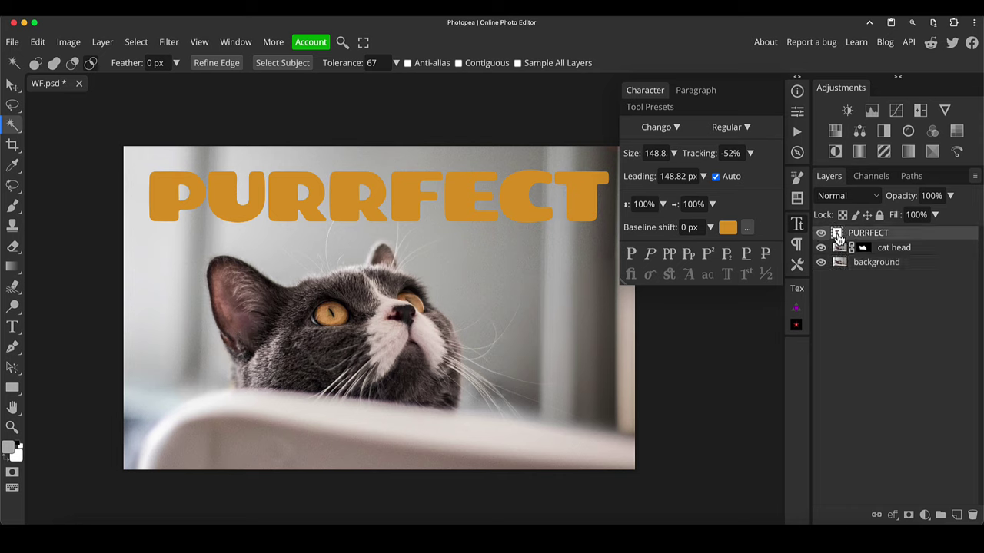
{"action": "left_click_drag", "start_coordinate": [837, 238], "coordinate": [847, 266]}
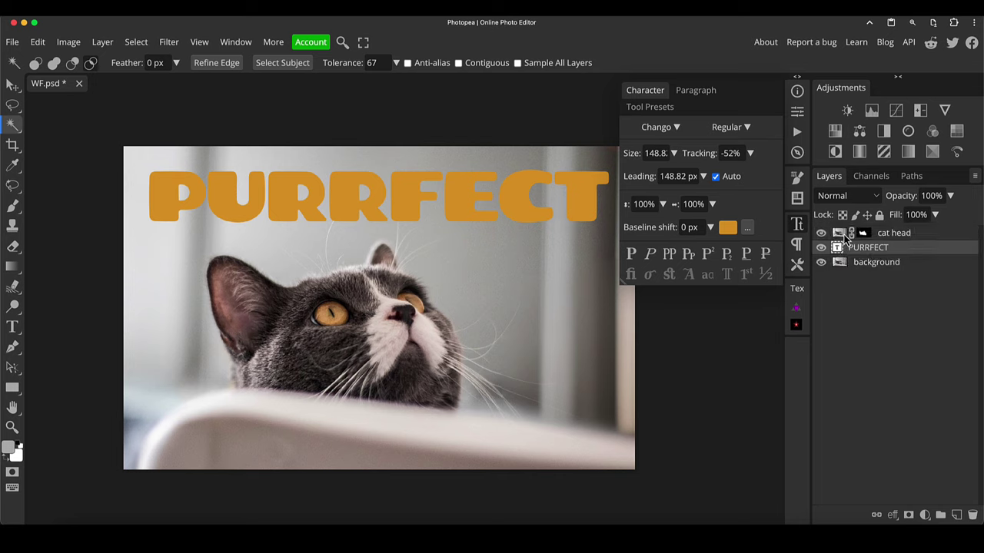
Drag the PURRFECT text down so the cat's ears overlap the letters.
{"action": "left_click", "coordinate": [843, 235]}
{"action": "left_click", "coordinate": [850, 247]}
{"action": "key", "text": "v"}
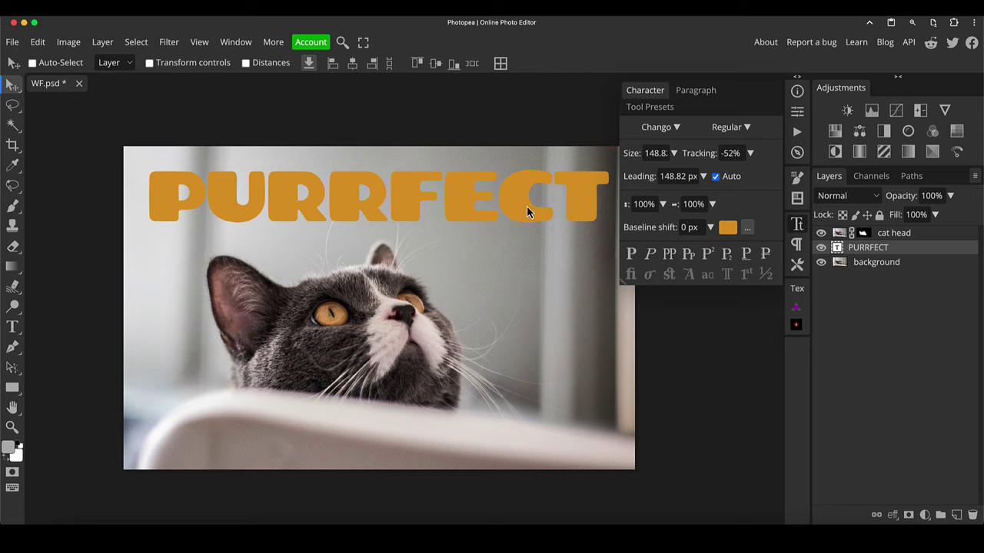
{"action": "left_click_drag", "start_coordinate": [524, 205], "coordinate": [510, 261]}
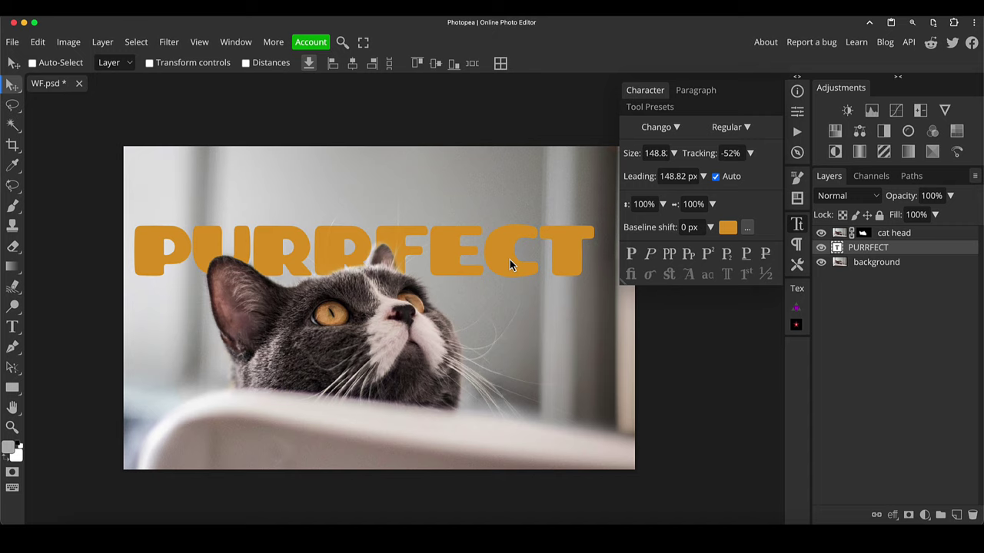
Close the Character panel and enlarge PURRFECT slightly from its top-right corner.
{"action": "left_click", "coordinate": [798, 225]}
{"action": "key", "text": "ctrl+t"}
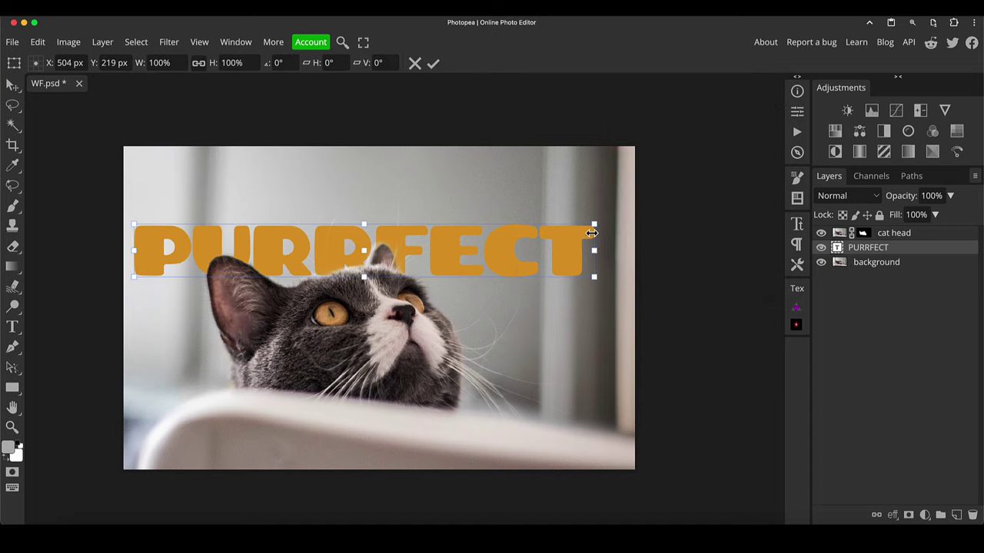
{"action": "left_click_drag", "start_coordinate": [593, 225], "coordinate": [626, 205]}
{"action": "key", "text": "Return"}
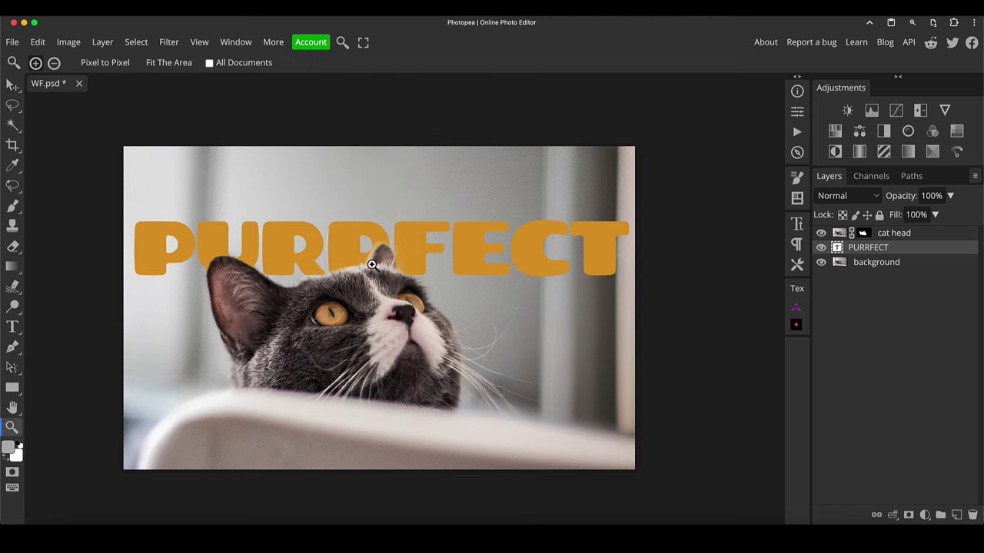
Zoom in on the cat's head and view the cat head mask alone, then return.
{"action": "mouse_move", "coordinate": [371, 265]}
{"action": "left_mouse_down"}
{"action": "mouse_move", "coordinate": [395, 269]}
{"action": "mouse_move", "coordinate": [386, 268]}
{"action": "left_mouse_up"}
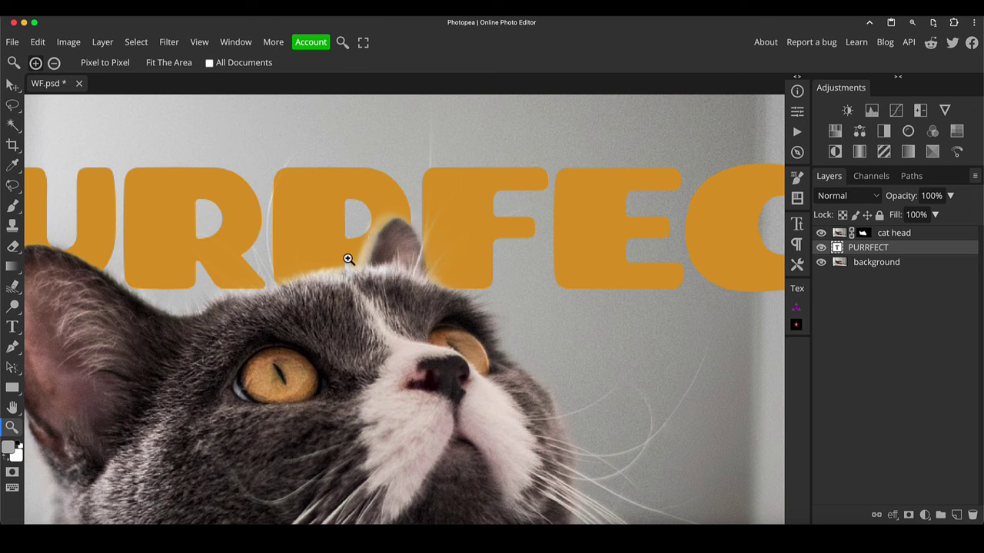
{"action": "left_click", "coordinate": [863, 235], "text": "alt"}
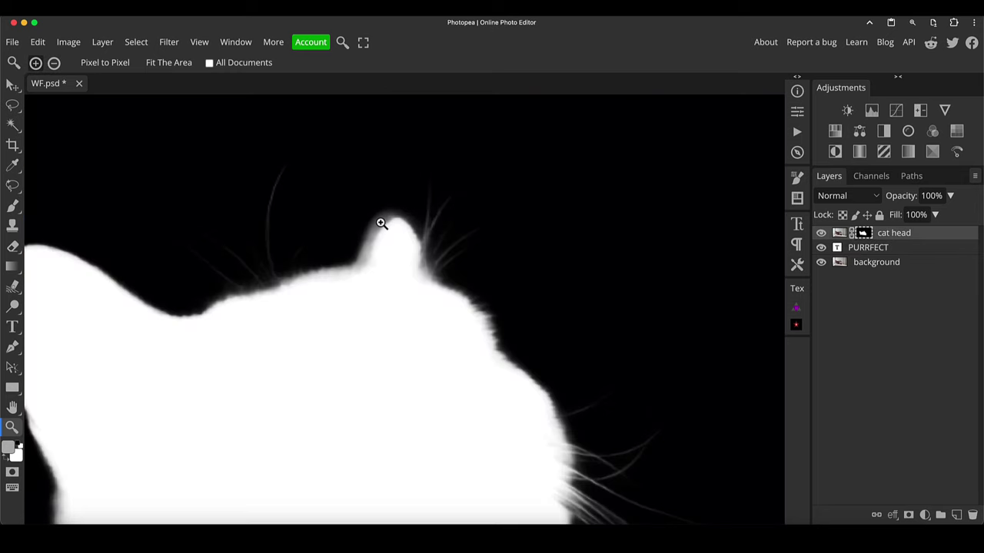
{"action": "left_click", "coordinate": [863, 234], "text": "alt"}
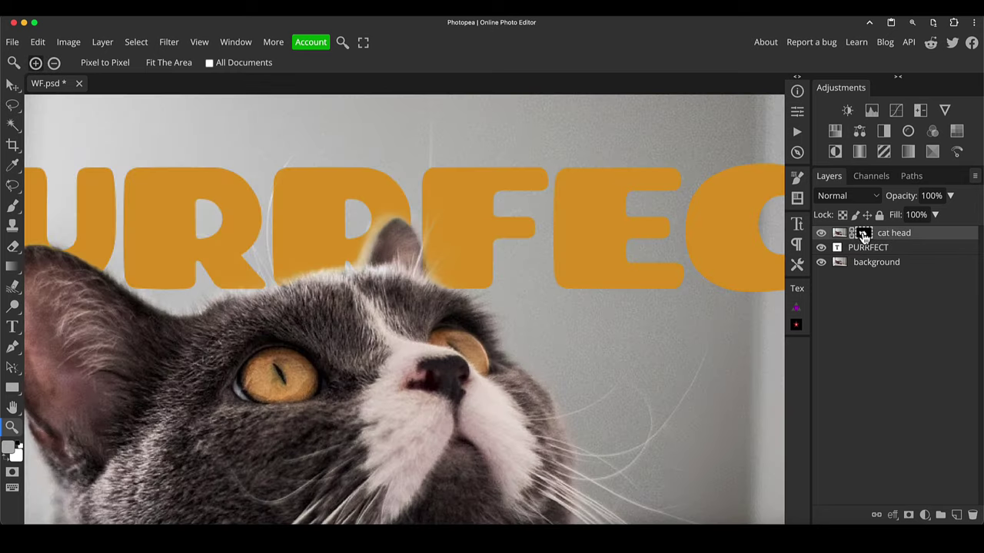
Set a 24 px, 0% hardness brush with black foreground for painting the mask.
{"action": "key", "text": "b"}
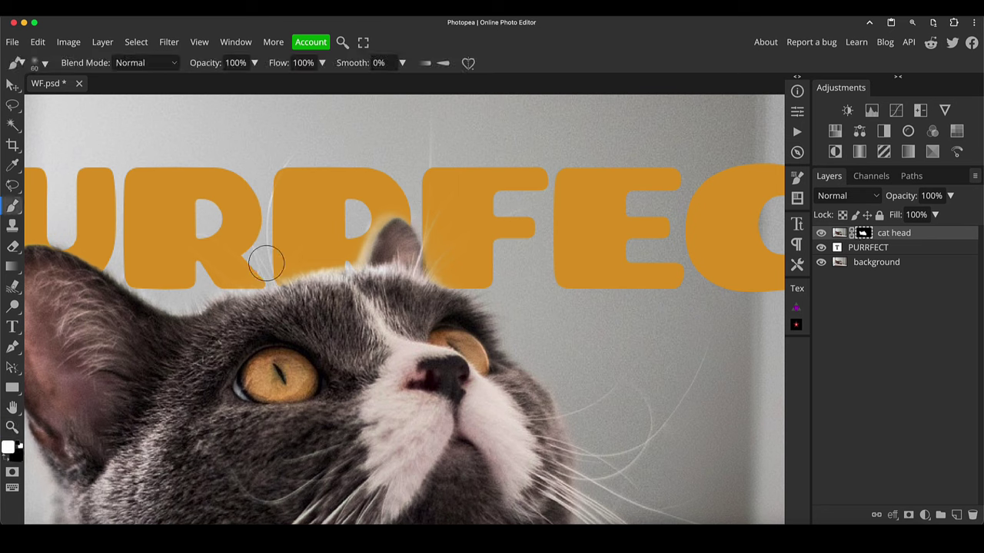
{"action": "right_click", "coordinate": [419, 198]}
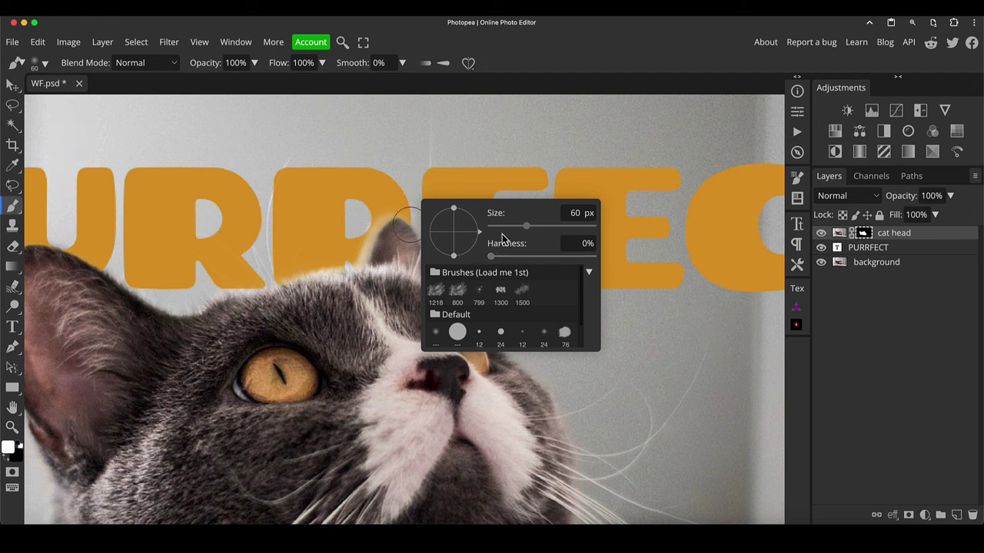
{"action": "left_click_drag", "start_coordinate": [525, 227], "coordinate": [516, 228]}
{"action": "left_click", "coordinate": [378, 217]}
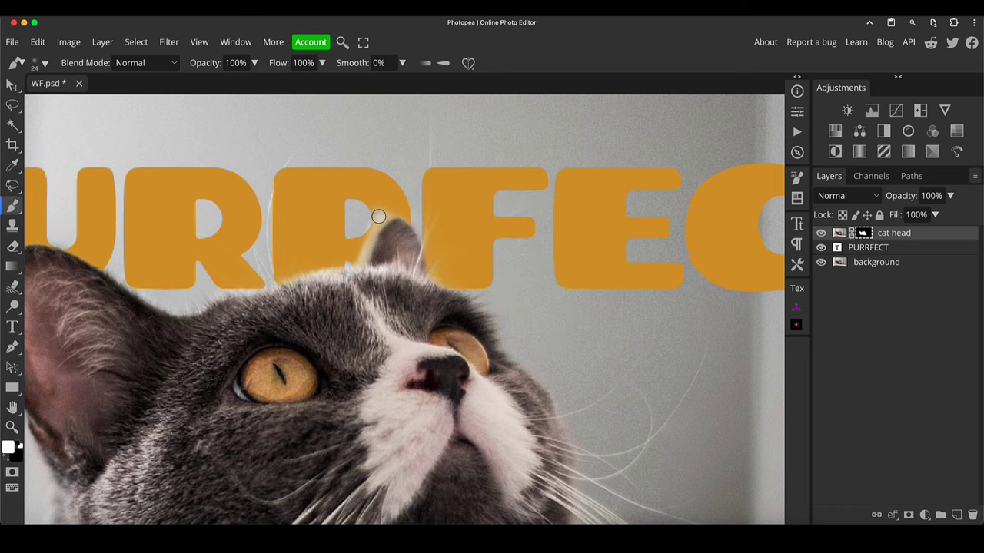
{"action": "key", "text": "x"}
Zoom out to the whole image and select the PURRFECT text layer.
{"action": "key", "text": "z"}
{"action": "left_click", "coordinate": [462, 268], "text": "alt"}
{"action": "left_click", "coordinate": [462, 268], "text": "alt"}
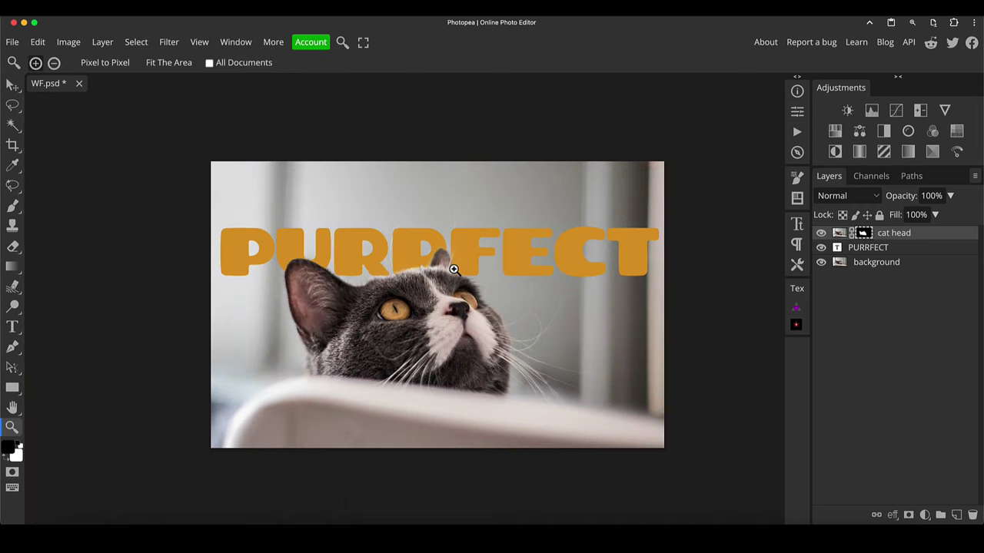
{"action": "left_click", "coordinate": [839, 250]}
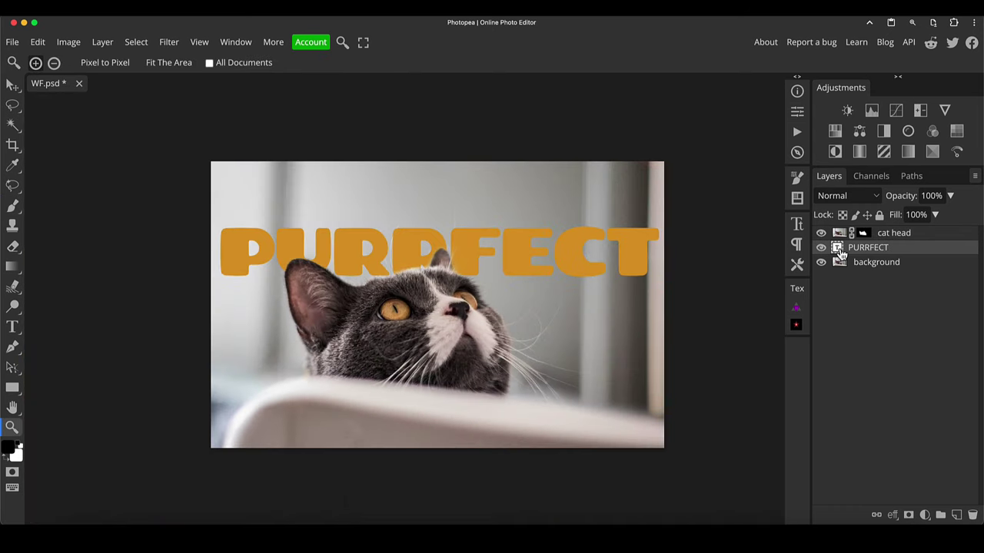
{"action": "double_click", "coordinate": [839, 250]}
{"action": "key", "text": "Escape"}
Change the PURRFECT text colour to a vivid amber fcb323.
{"action": "left_click", "coordinate": [797, 224]}
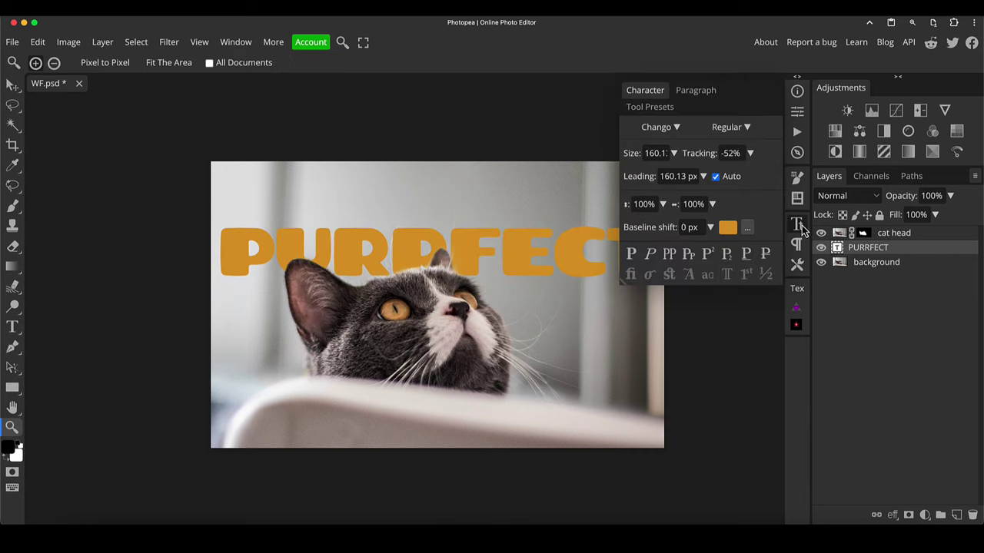
{"action": "left_click", "coordinate": [730, 234]}
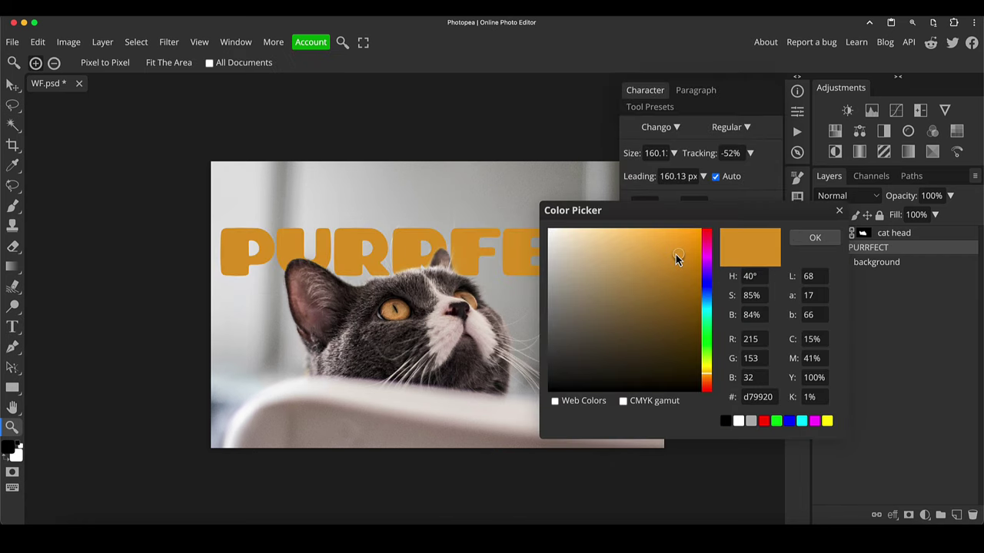
{"action": "left_click_drag", "start_coordinate": [675, 255], "coordinate": [678, 236]}
{"action": "left_click", "coordinate": [815, 241]}
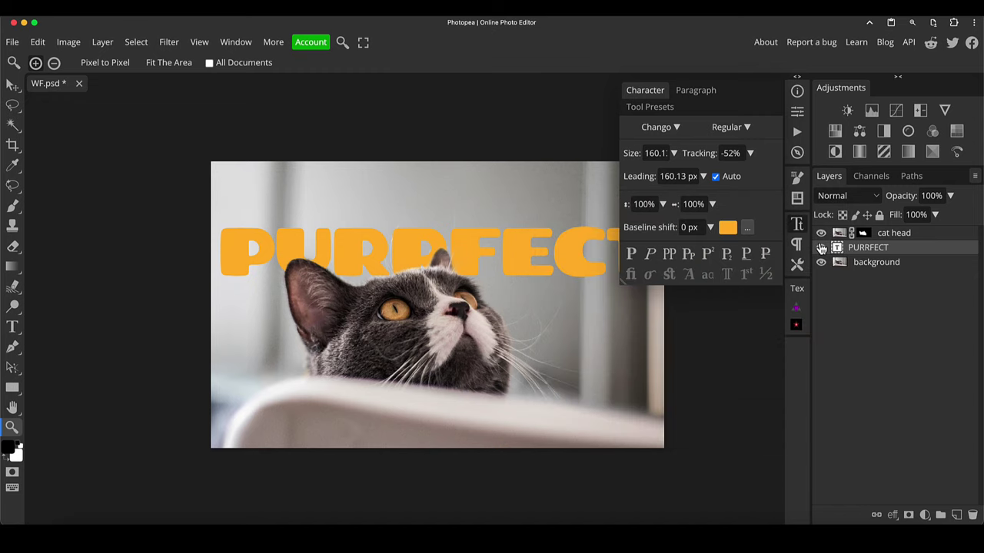
Nudge the PURRFECT text slightly lower behind the cat's ears.
{"action": "left_click", "coordinate": [797, 230]}
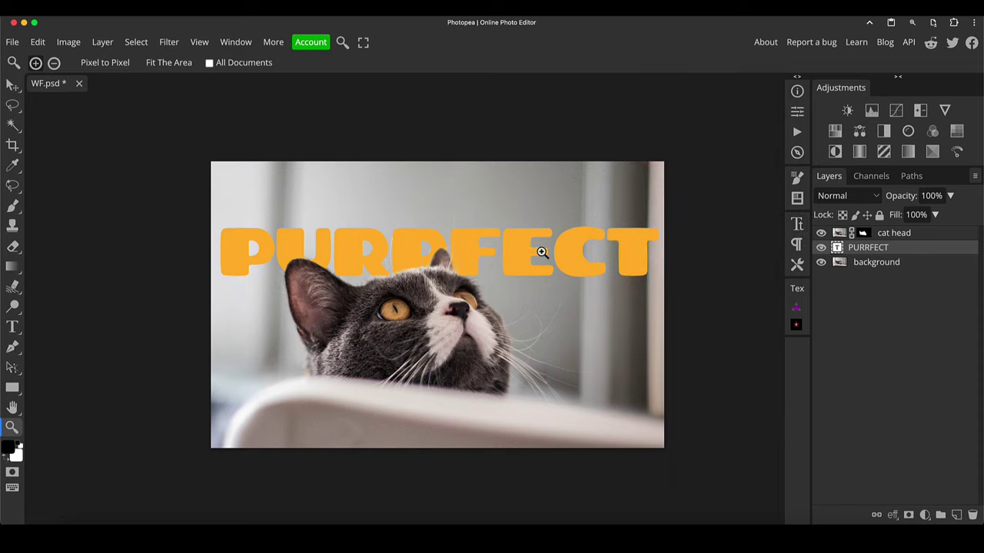
{"action": "key", "text": "v"}
{"action": "mouse_move", "coordinate": [530, 254]}
{"action": "left_mouse_down"}
{"action": "mouse_move", "coordinate": [519, 258]}
{"action": "mouse_move", "coordinate": [525, 266]}
{"action": "left_mouse_up"}
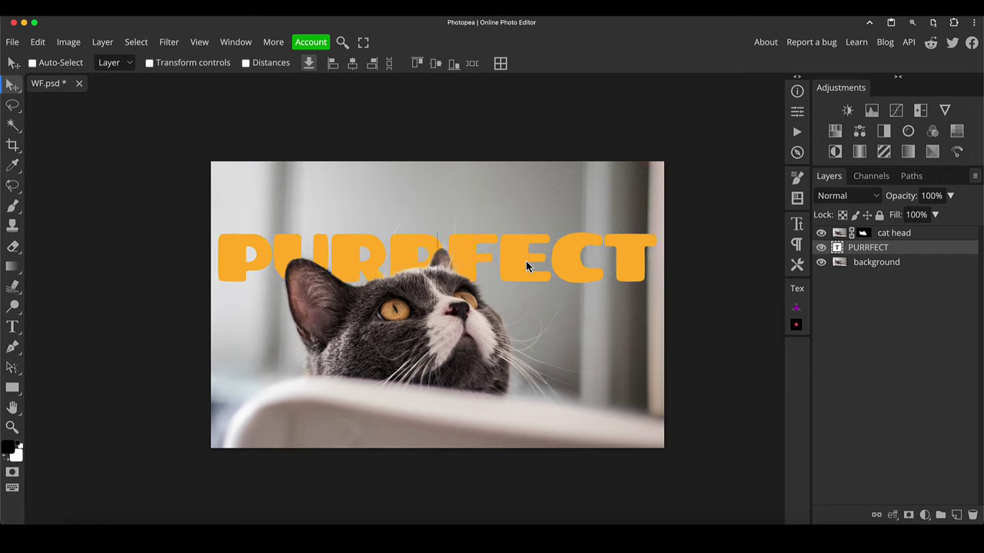
Apply a 3D layer effect to PURRFECT with a deeper amber #f5a812 extrusion colour.
{"action": "double_click", "coordinate": [915, 252]}
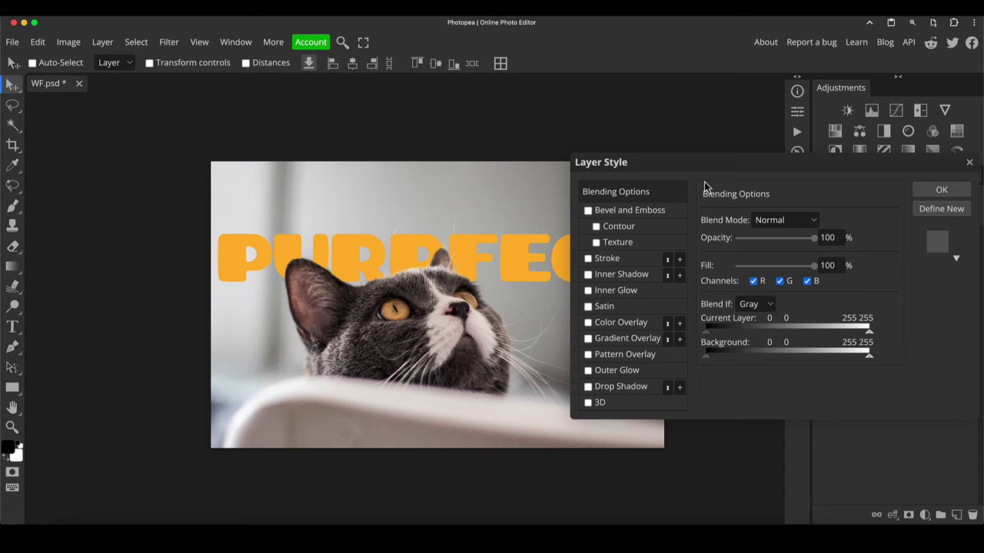
{"action": "left_click_drag", "start_coordinate": [667, 169], "coordinate": [773, 154]}
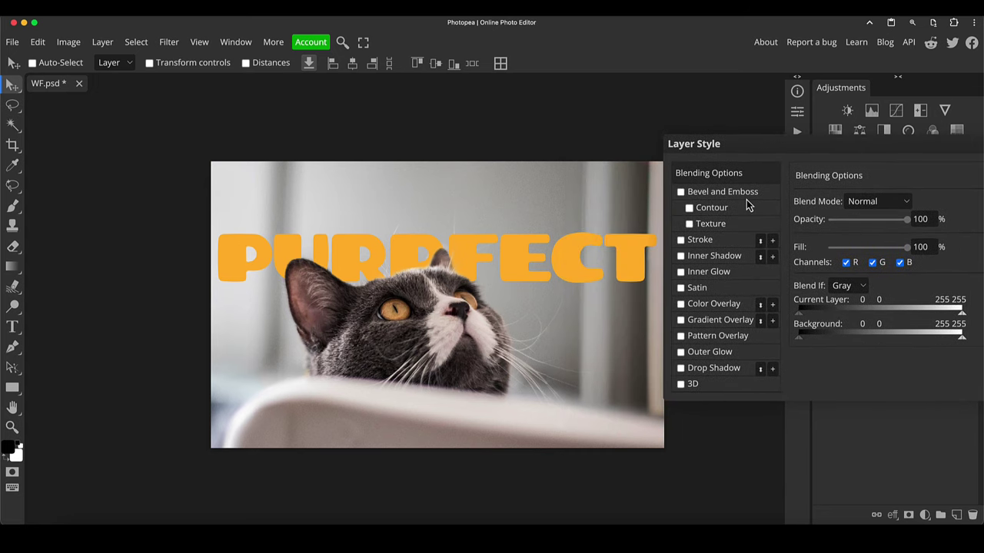
{"action": "left_click", "coordinate": [681, 384]}
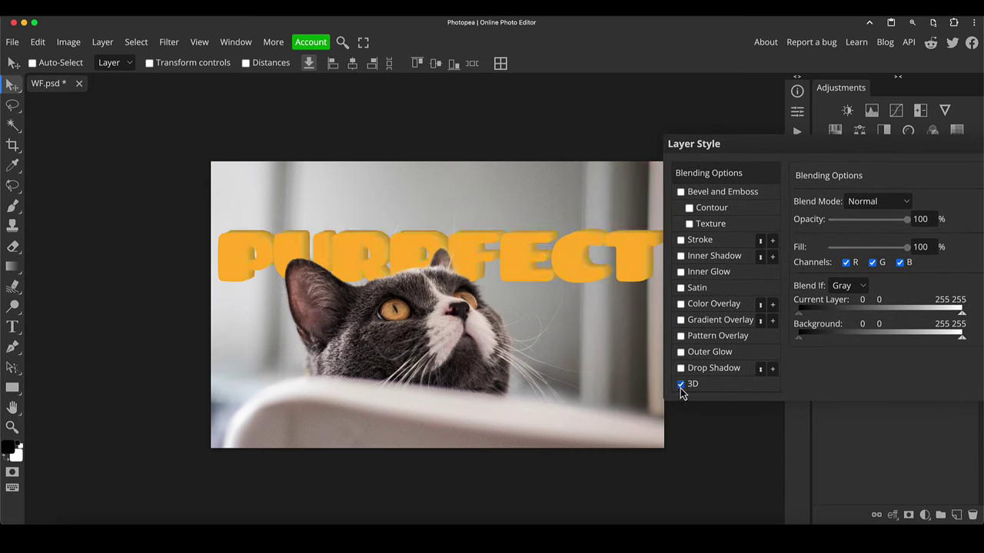
{"action": "left_click", "coordinate": [705, 387]}
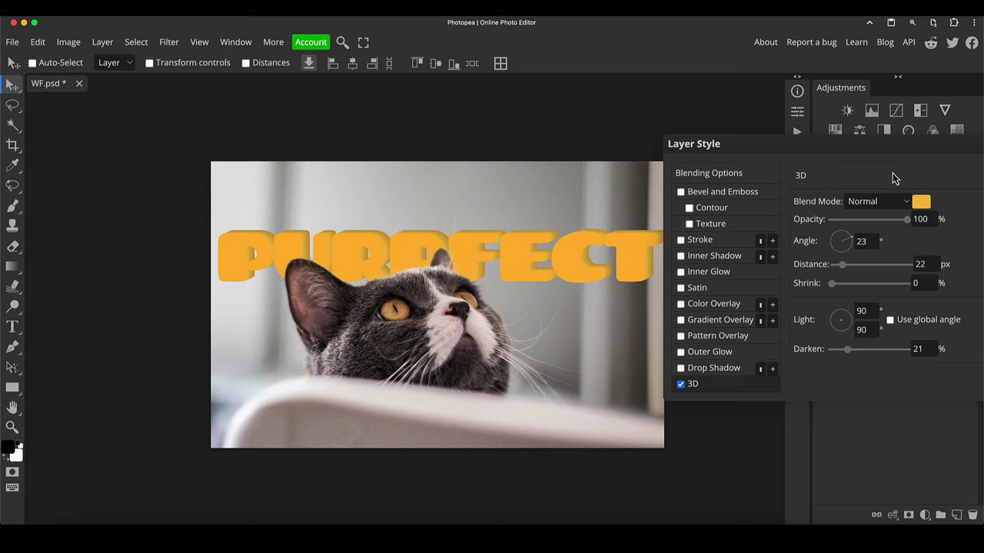
{"action": "left_click", "coordinate": [919, 203]}
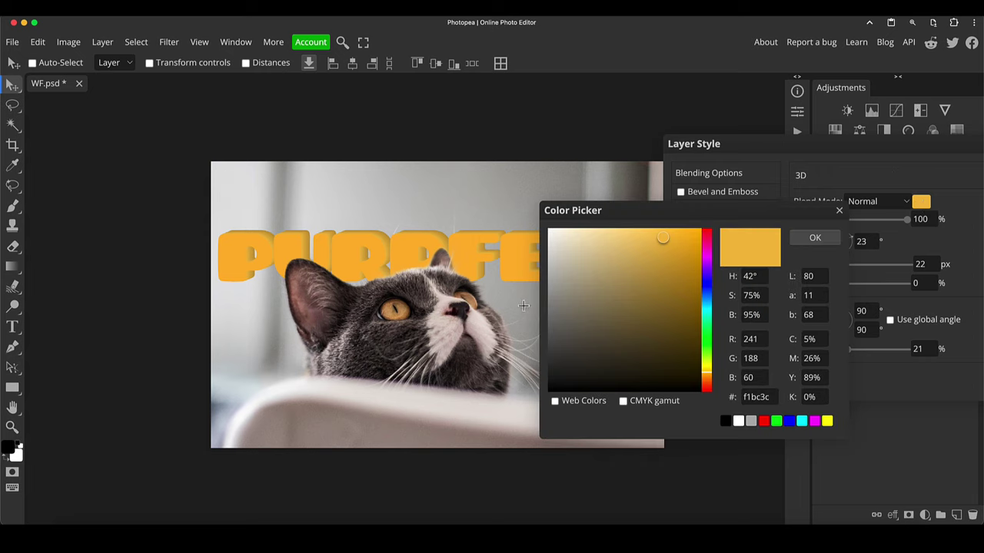
{"action": "left_click", "coordinate": [517, 274]}
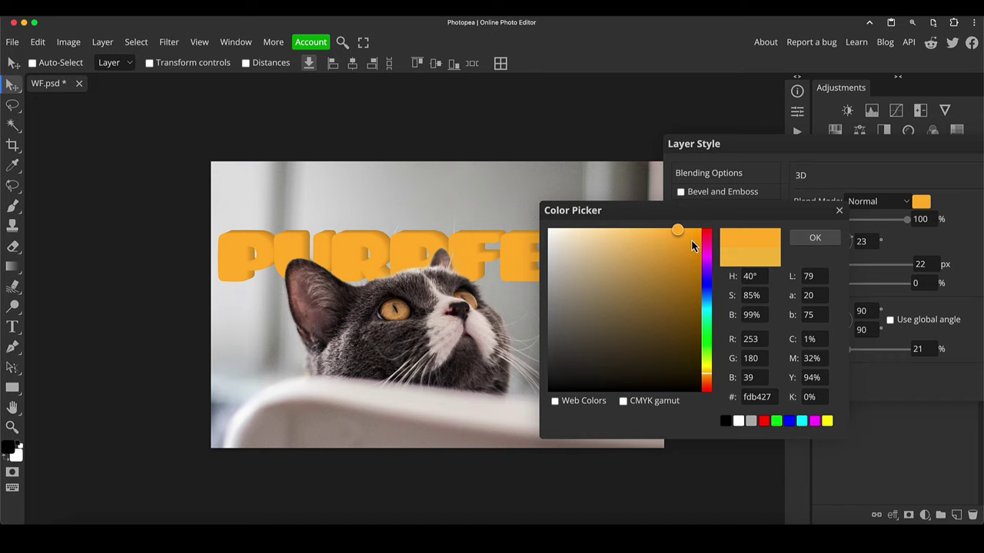
{"action": "left_click_drag", "start_coordinate": [678, 231], "coordinate": [689, 235]}
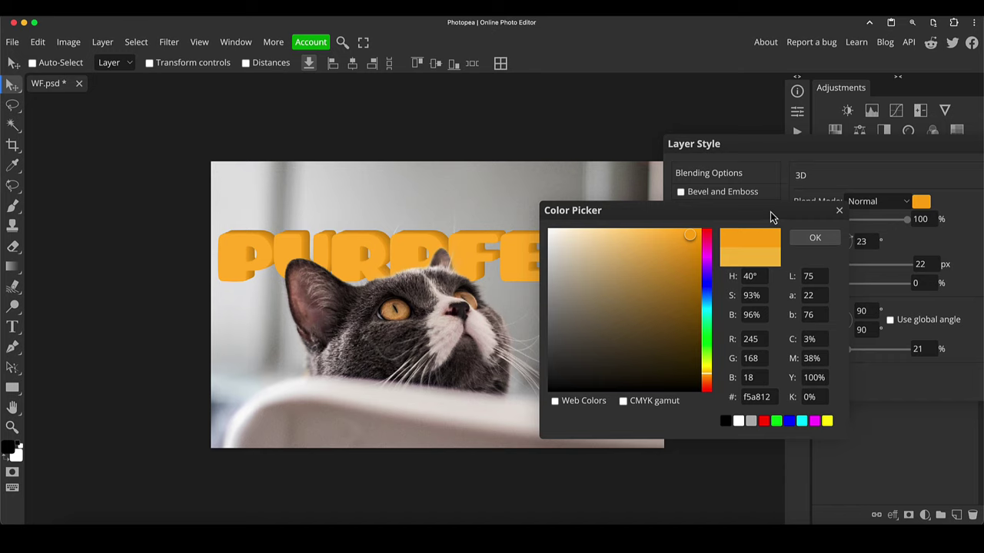
{"action": "left_click", "coordinate": [814, 241]}
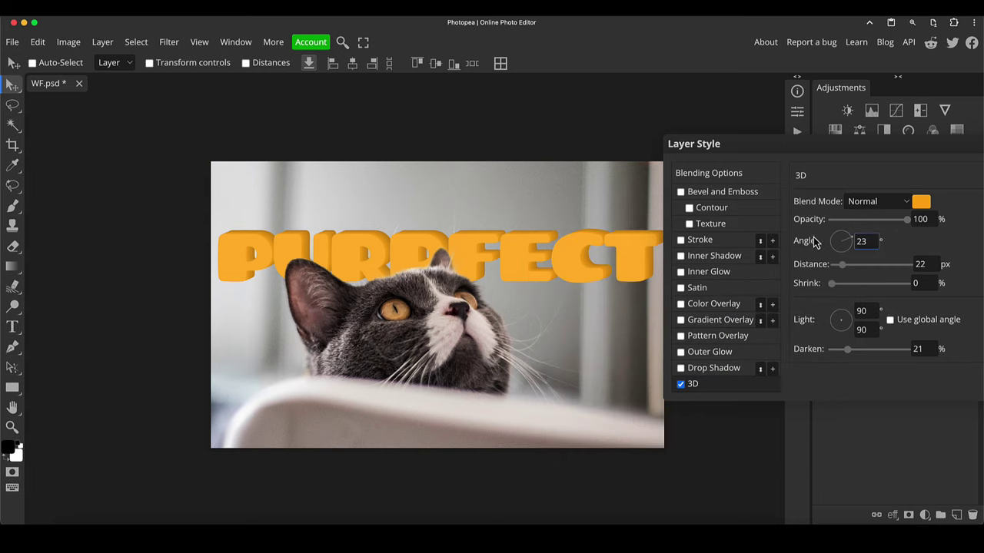
{"action": "left_click_drag", "start_coordinate": [780, 147], "coordinate": [658, 138]}
{"action": "left_click", "coordinate": [911, 159]}
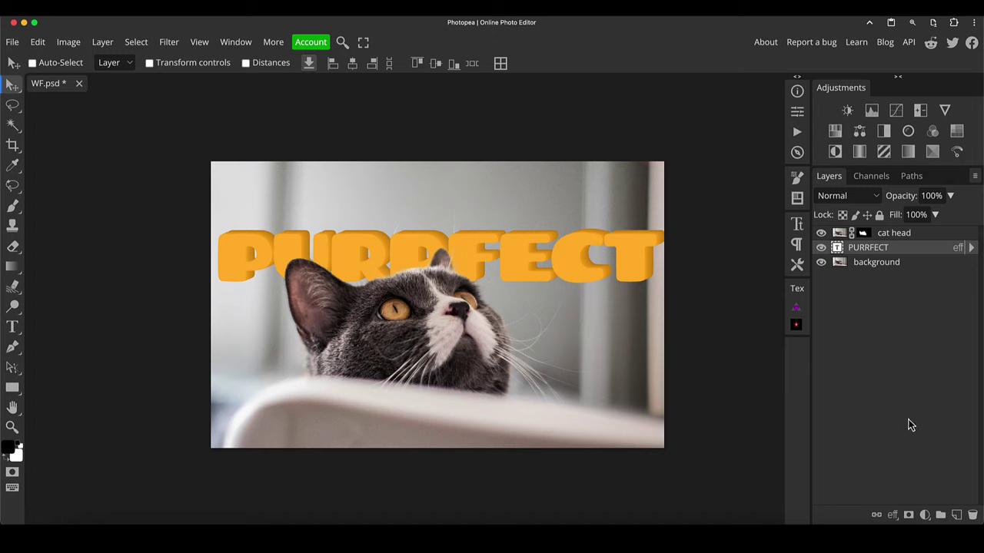
Add a Curves 1 adjustment clipped to the PURRFECT text layer and keep it selected.
{"action": "left_click", "coordinate": [896, 112]}
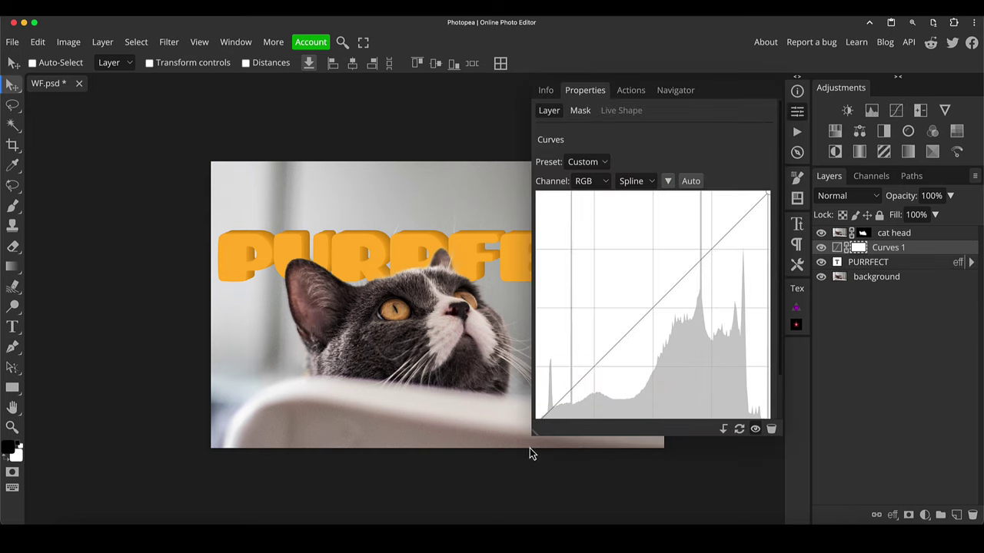
{"action": "left_click_drag", "start_coordinate": [532, 437], "coordinate": [585, 402]}
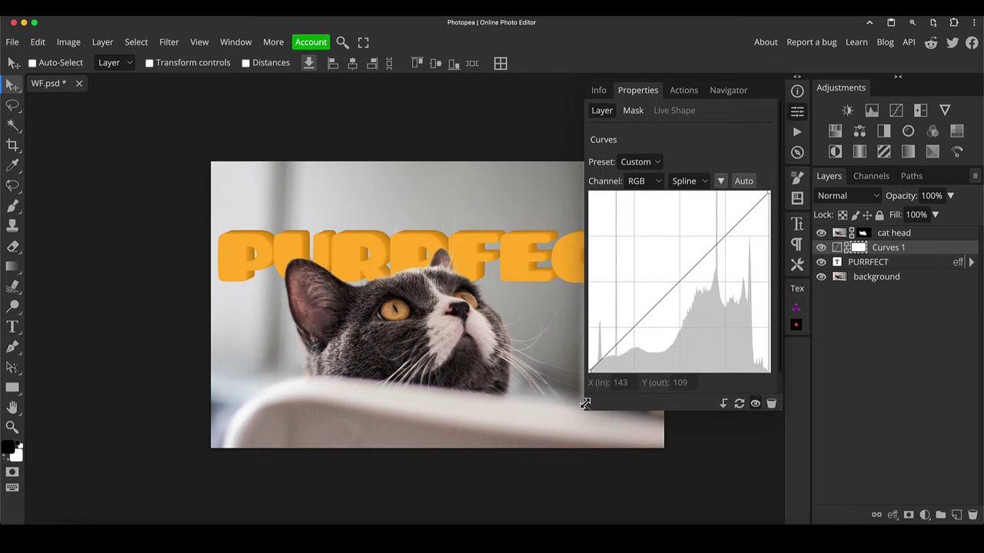
{"action": "left_click", "coordinate": [840, 254], "text": "alt"}
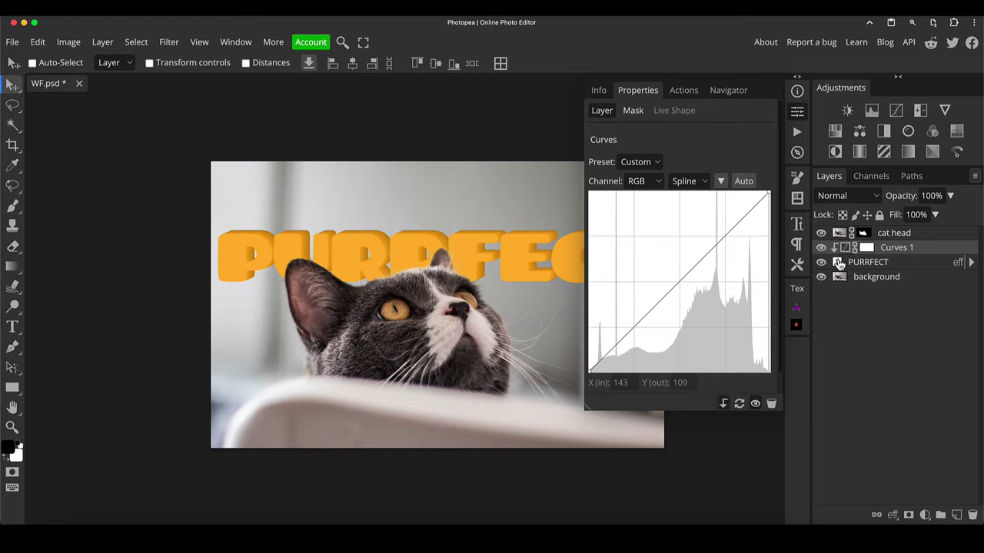
{"action": "left_click", "coordinate": [838, 264]}
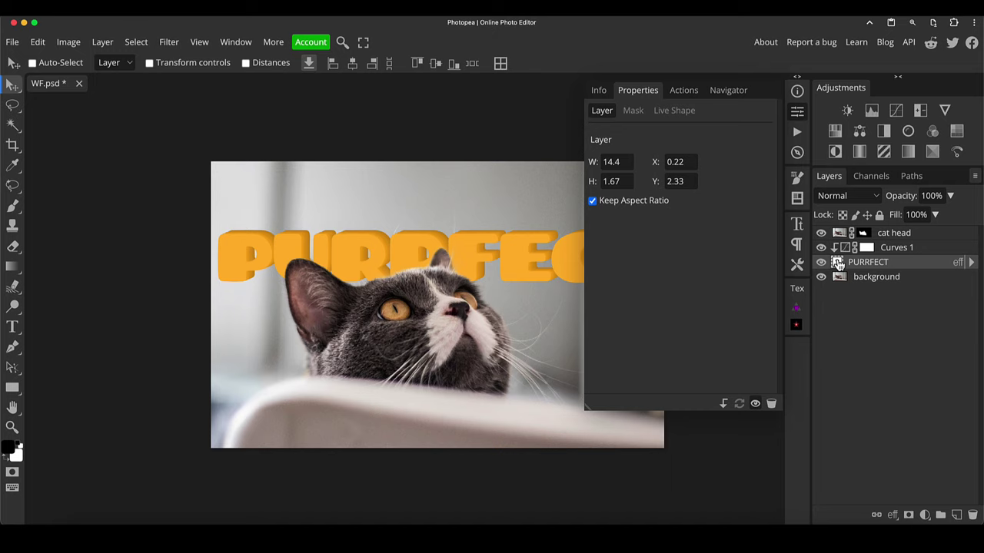
{"action": "left_click", "coordinate": [849, 250]}
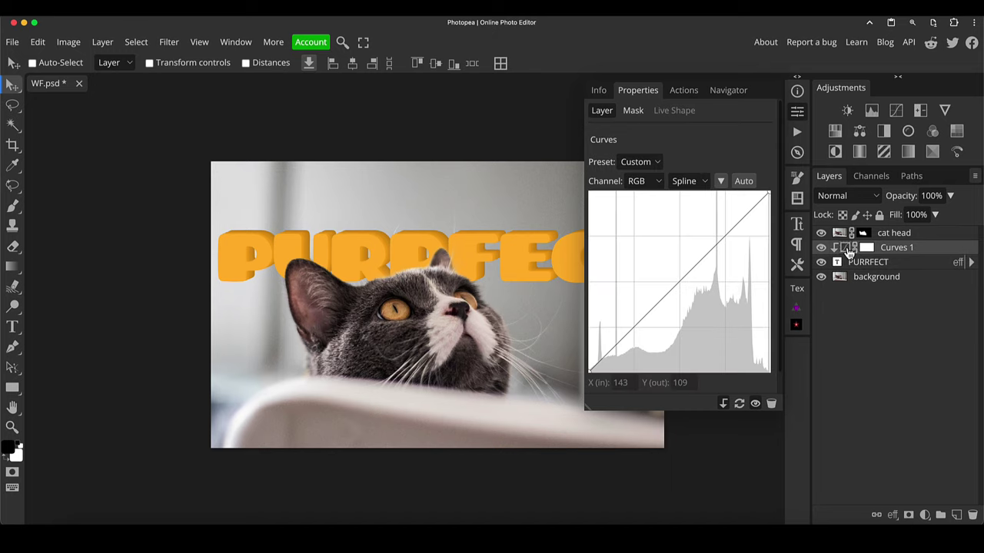
Bend the curve down and lower its top endpoint to 255/228, then target the Curves mask.
{"action": "left_click_drag", "start_coordinate": [685, 274], "coordinate": [696, 293]}
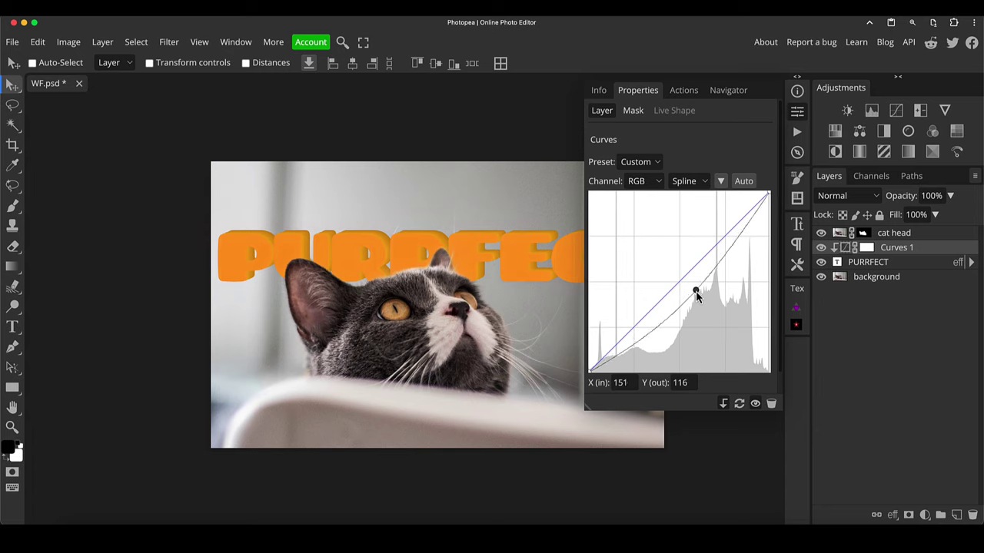
{"action": "left_click", "coordinate": [769, 194]}
{"action": "left_click_drag", "start_coordinate": [769, 194], "coordinate": [777, 211]}
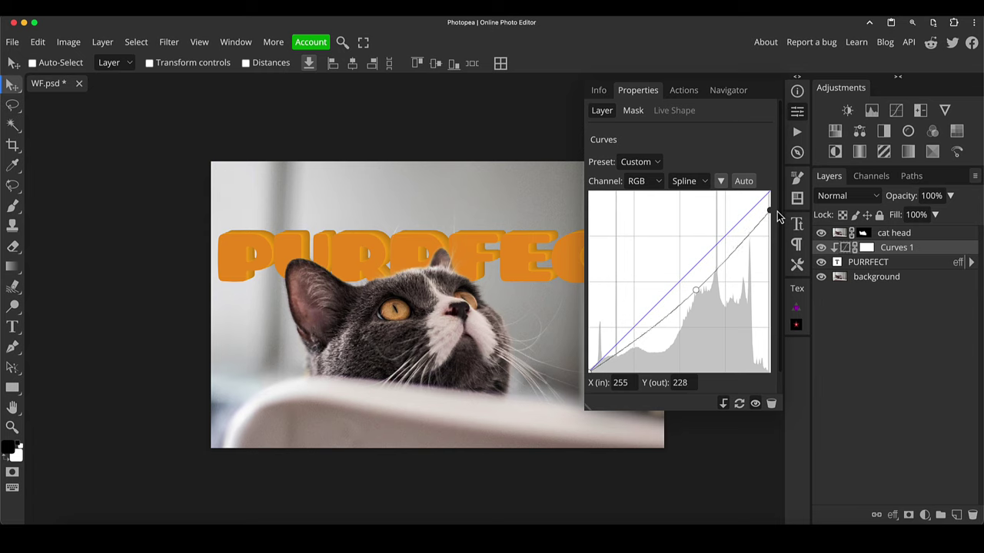
{"action": "left_click", "coordinate": [822, 249]}
{"action": "left_click", "coordinate": [821, 249]}
{"action": "left_click", "coordinate": [867, 249]}
Invert the Curves mask to black and zoom in on the cat's head and lettering.
{"action": "key", "text": "ctrl+i"}
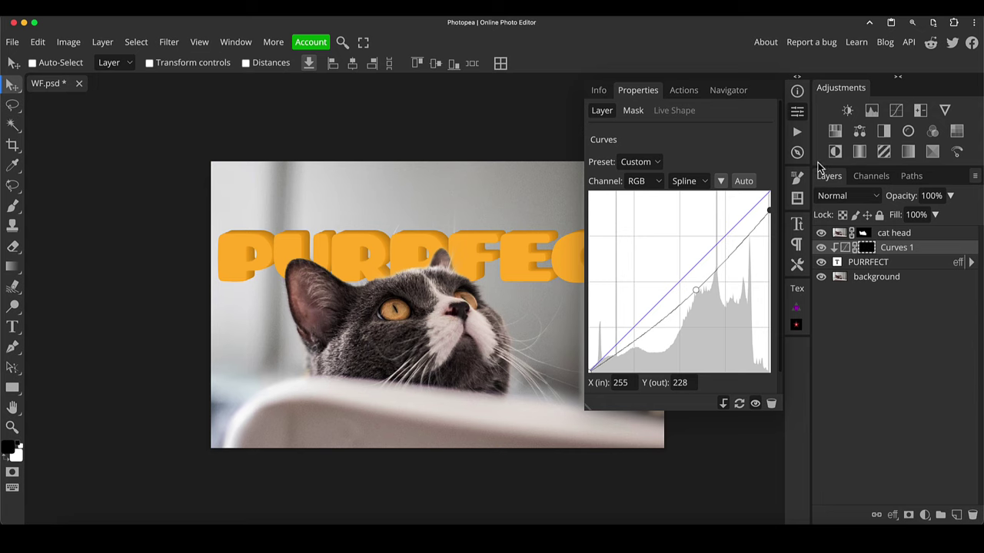
{"action": "left_click", "coordinate": [797, 112]}
{"action": "key", "text": "z"}
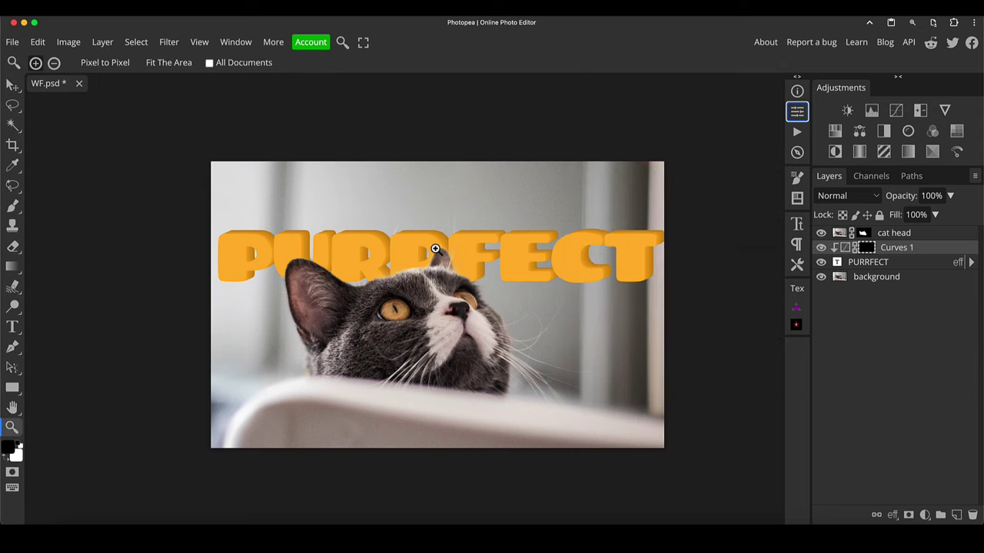
{"action": "left_click", "coordinate": [436, 271]}
{"action": "left_click", "coordinate": [436, 272], "text": "alt"}
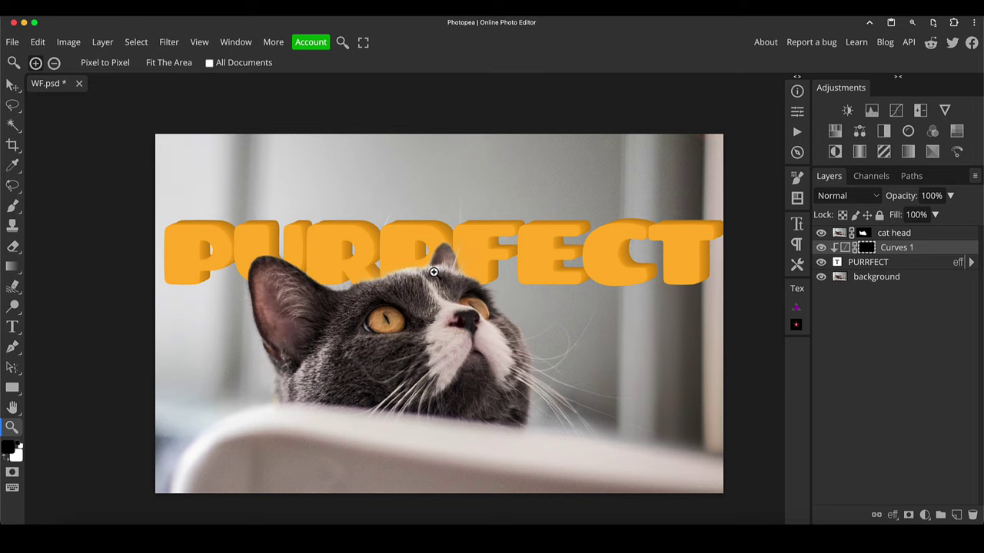
Set up a fully soft, white 100 px brush.
{"action": "key", "text": "b"}
{"action": "key", "text": "x"}
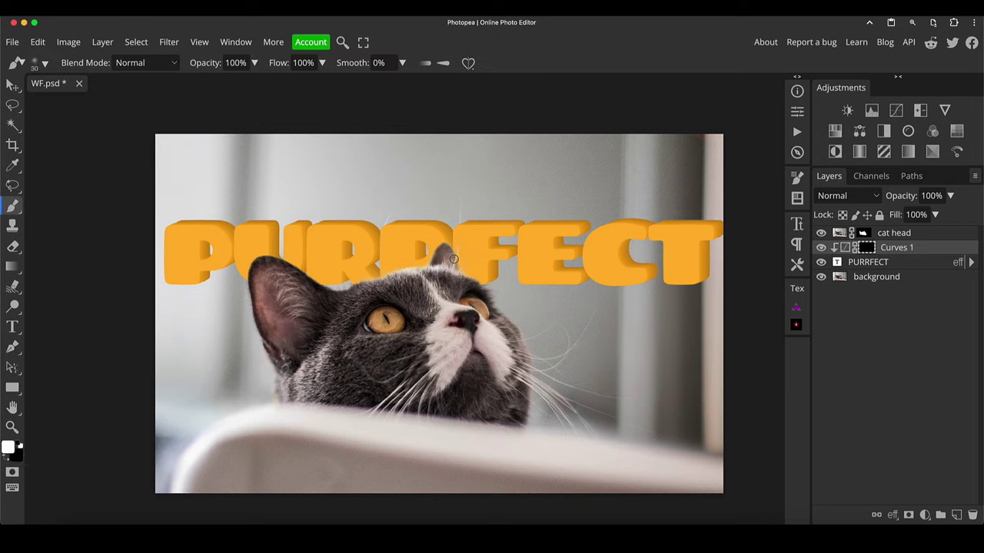
{"action": "right_click", "coordinate": [479, 257]}
{"action": "left_click_drag", "start_coordinate": [593, 318], "coordinate": [553, 319]}
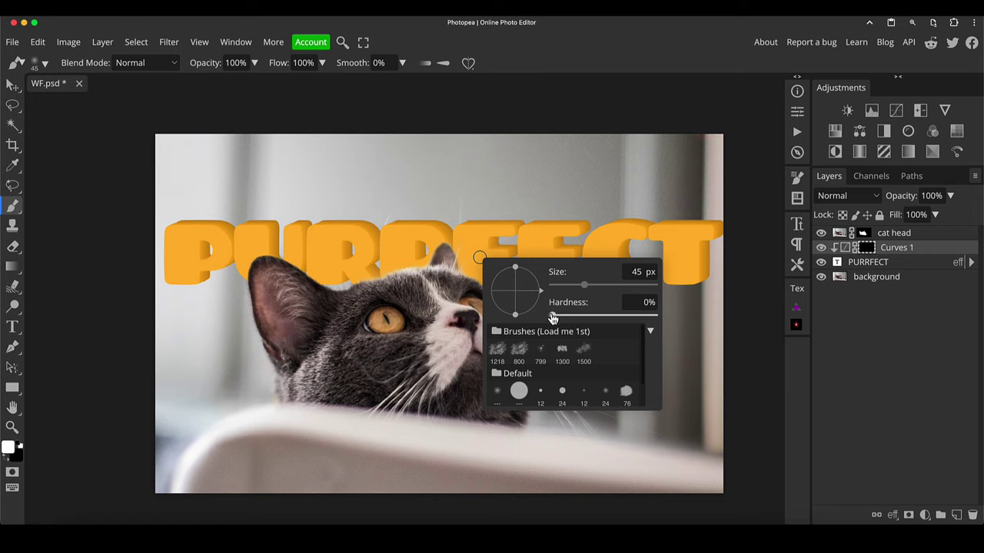
{"action": "key", "text": "Return"}
{"action": "key", "text": "bracketright"}
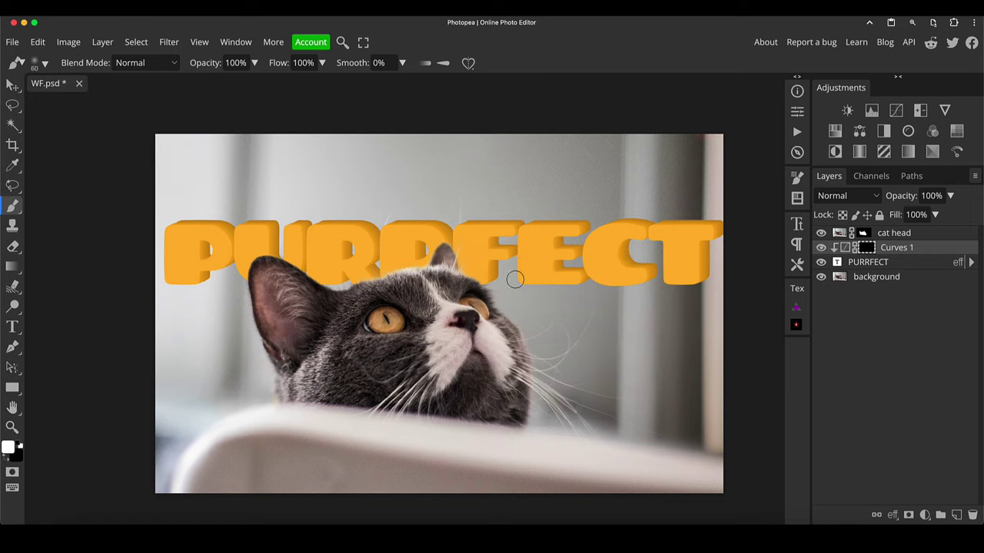
{"action": "key", "text": "bracketright"}
{"action": "key", "text": "bracketright"}
{"action": "key", "text": "bracketright"}
{"action": "key", "text": "bracketright"}
Paint soft shading on the letters near the ears at 40% opacity, saving midway.
{"action": "mouse_move", "coordinate": [462, 275]}
{"action": "left_mouse_down"}
{"action": "mouse_move", "coordinate": [448, 246]}
{"action": "mouse_move", "coordinate": [443, 258]}
{"action": "left_mouse_up"}
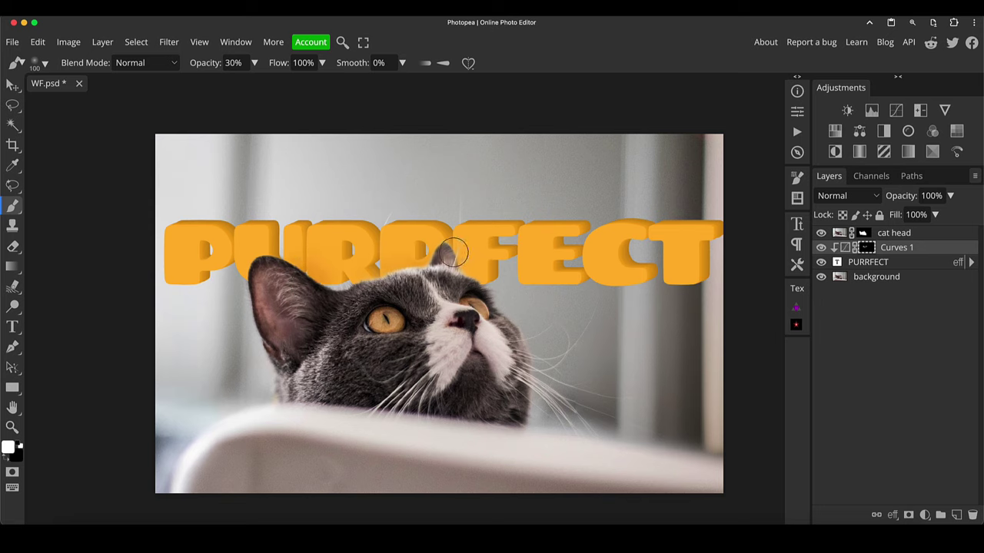
{"action": "key", "text": "4"}
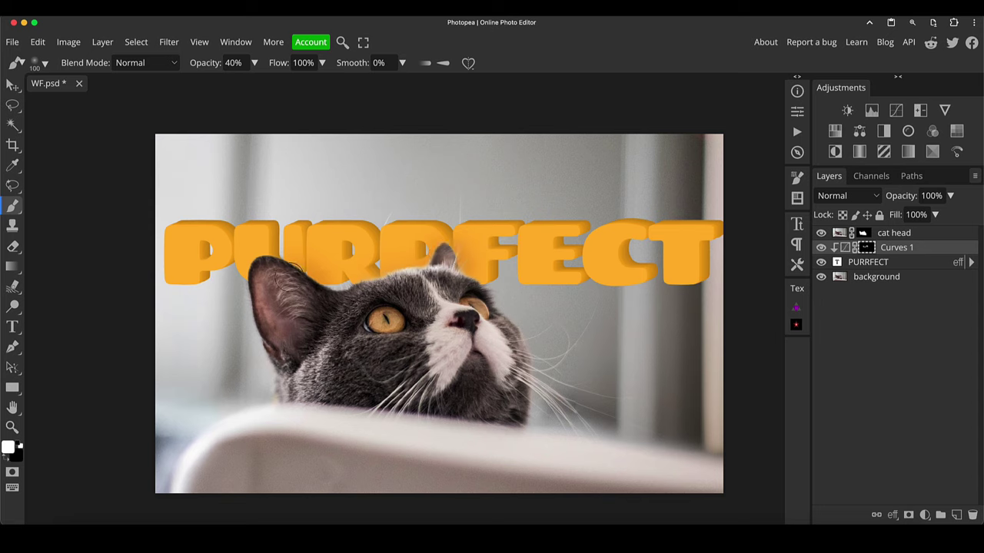
{"action": "key", "text": "ctrl+s"}
{"action": "left_click", "coordinate": [320, 279]}
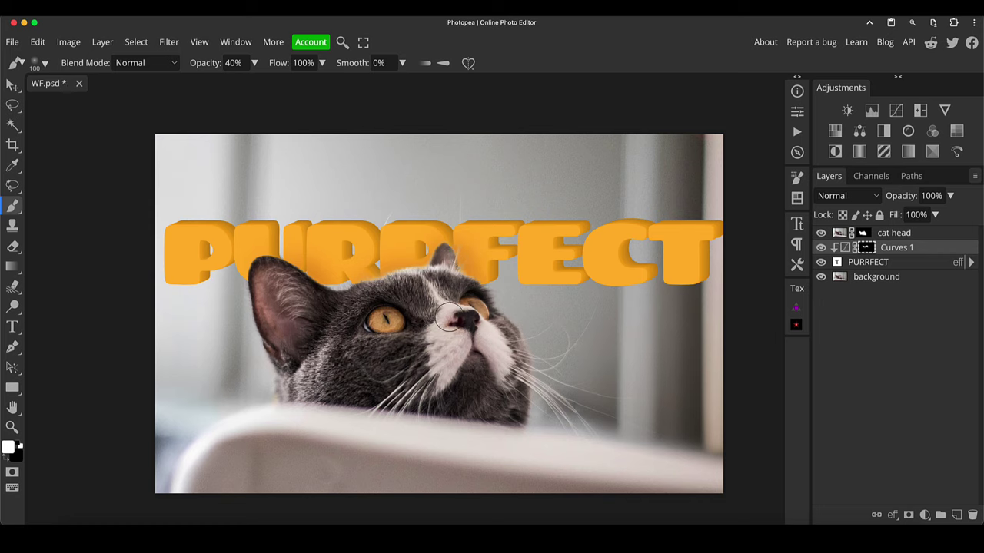
Switch to black, compare the shading with Curves toggled off and on, and zoom out.
{"action": "key", "text": "x"}
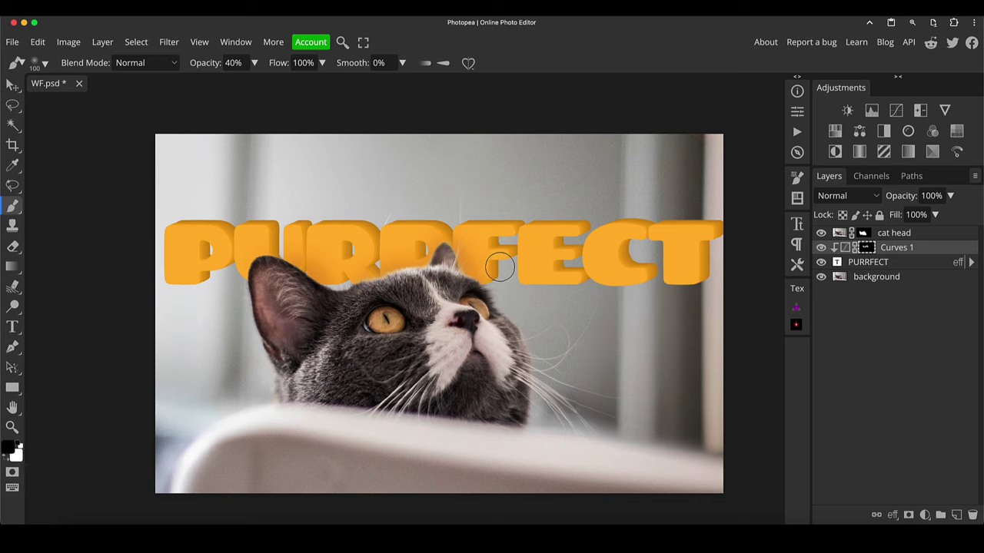
{"action": "left_click", "coordinate": [822, 249]}
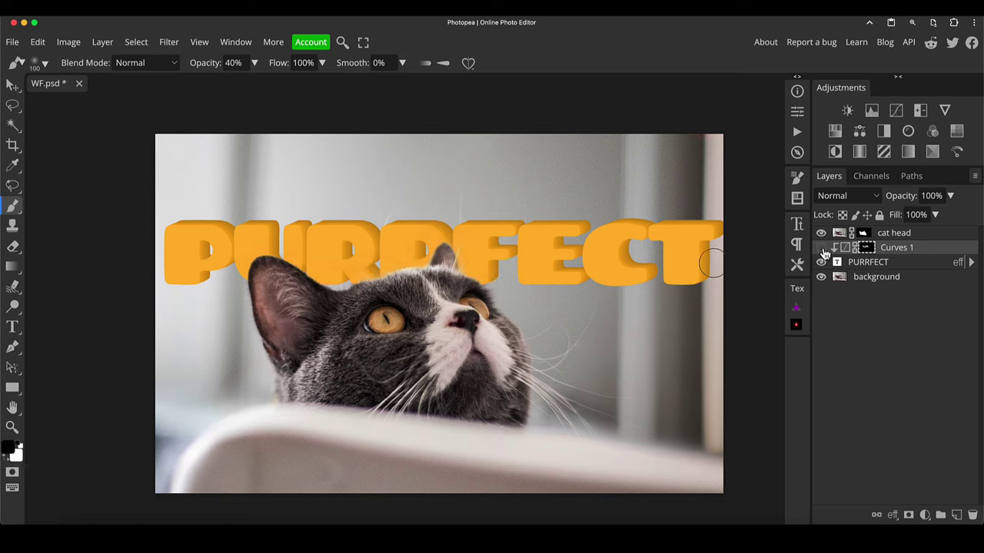
{"action": "left_click", "coordinate": [822, 249]}
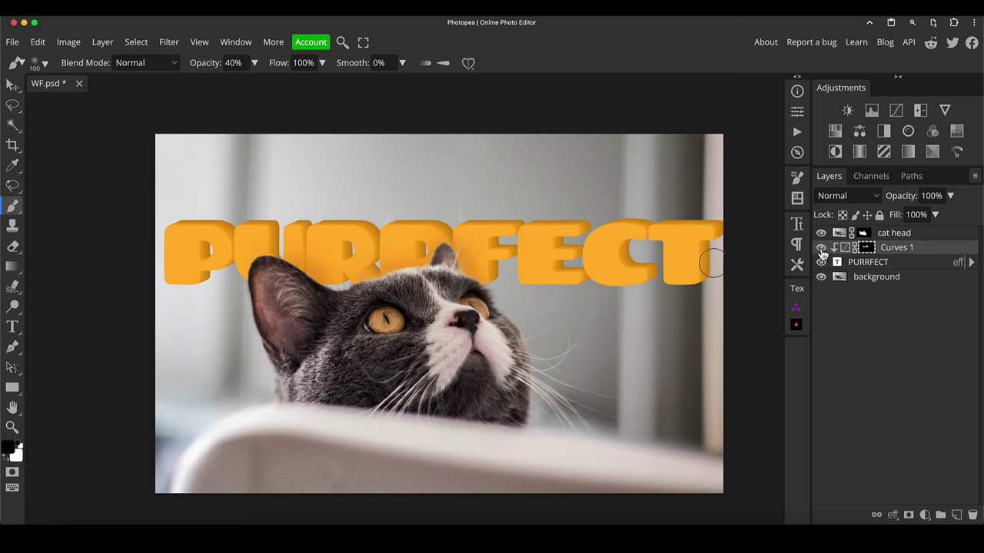
{"action": "key", "text": "z"}
{"action": "scroll", "coordinate": [480, 280], "scroll_direction": "down", "scroll_amount": 3}
{"action": "left_click", "coordinate": [491, 278]}
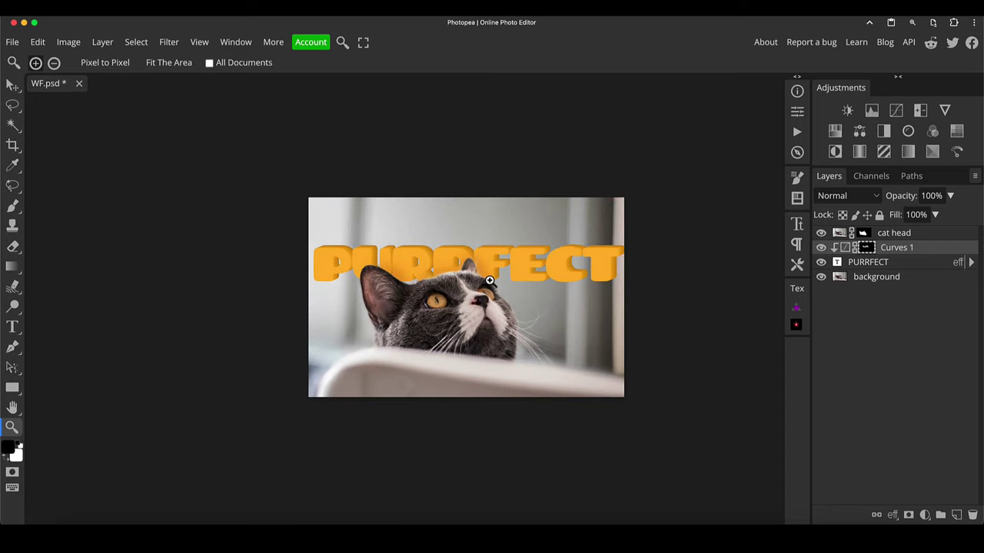